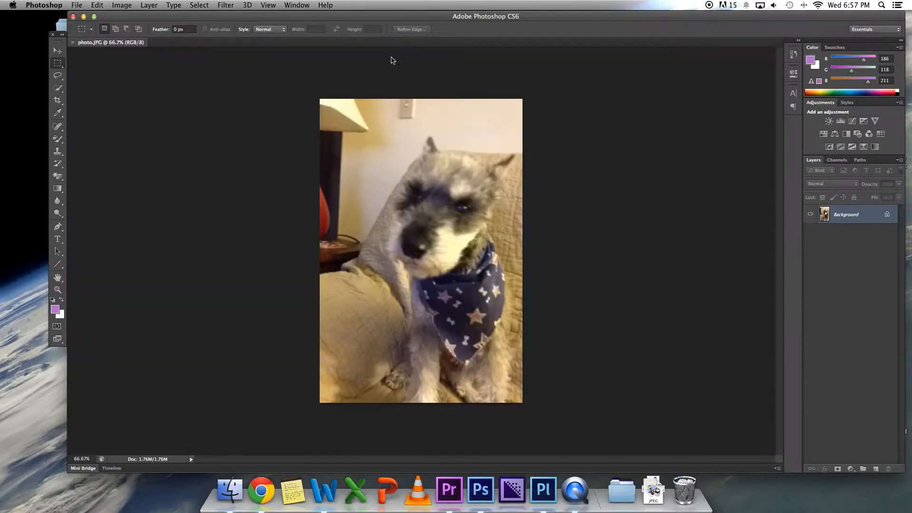
# - Check the photo's pixel dimensions and resolution in Image Size, leaving the settings as they are
pyautogui.moveTo(343, 22); pyautogui.dragTo(400, 20)
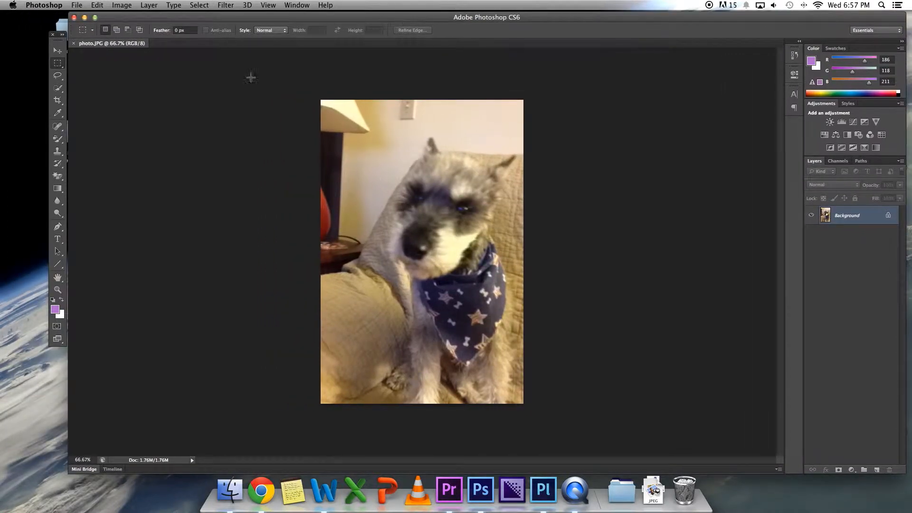
pyautogui.click(58, 51)
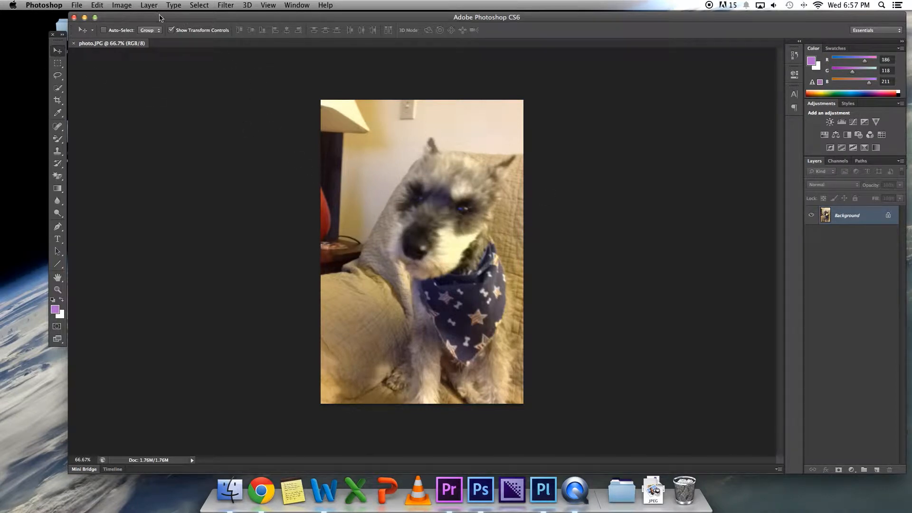
pyautogui.click(122, 5)
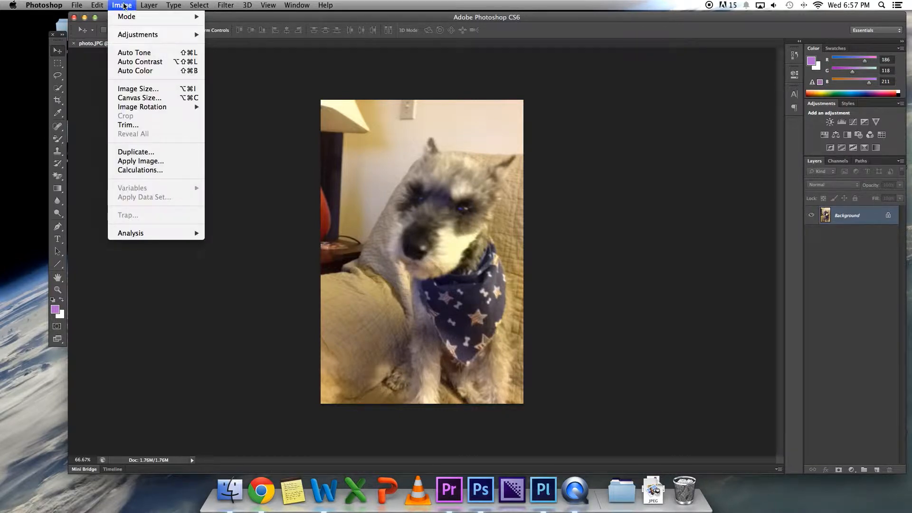
pyautogui.click(135, 90)
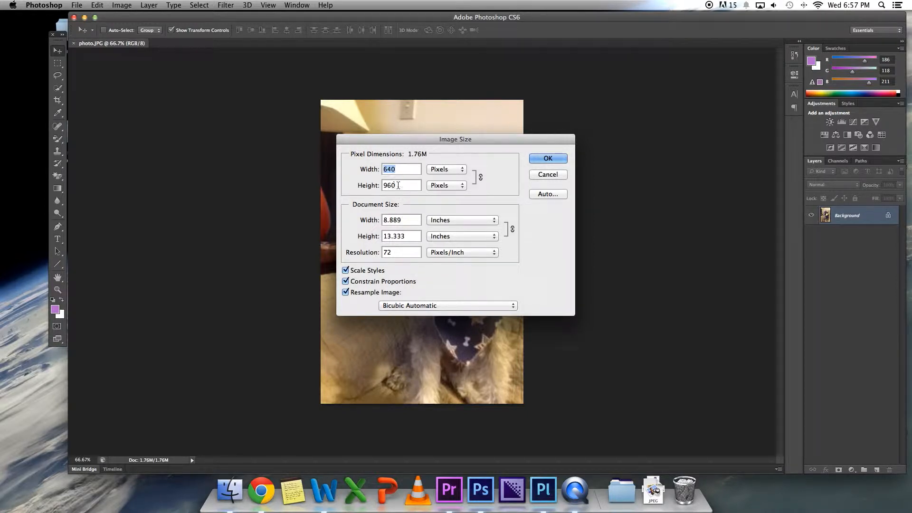
pyautogui.click(550, 159)
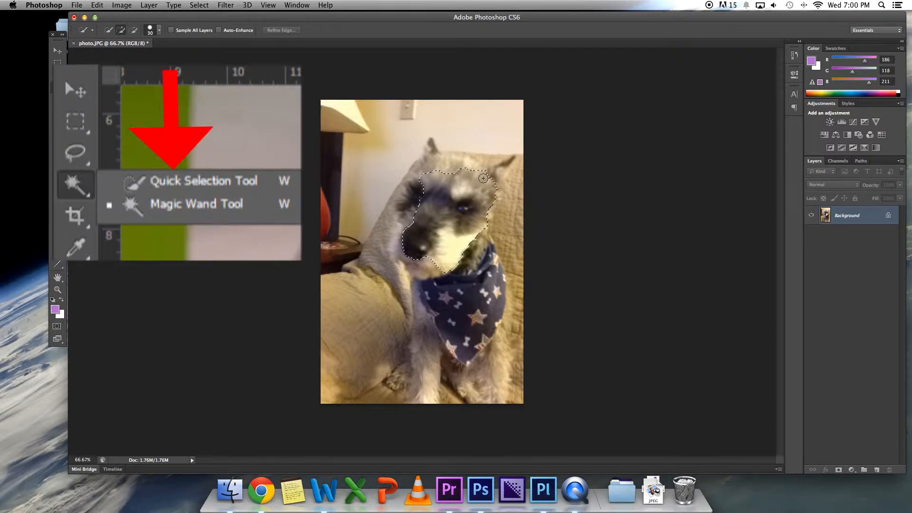
# - Select the dog's head and body with the Quick Selection tool, subtracting the wall and couch areas above and beside it
pyautogui.moveTo(483, 178)
pyautogui.mouseDown()
pyautogui.moveTo(500, 171)
pyautogui.moveTo(503, 204)
pyautogui.mouseUp()
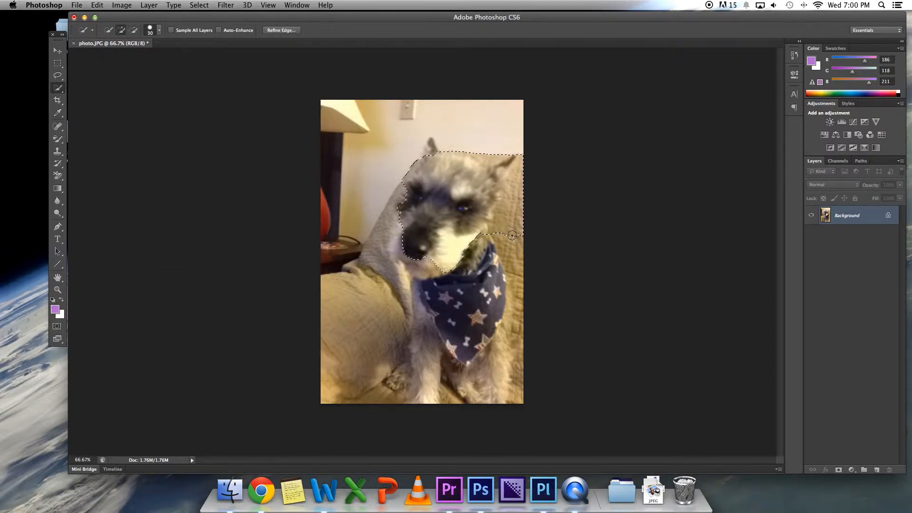
pyautogui.moveTo(433, 269)
pyautogui.mouseDown()
pyautogui.moveTo(444, 318)
pyautogui.moveTo(424, 344)
pyautogui.moveTo(413, 390)
pyautogui.mouseUp()
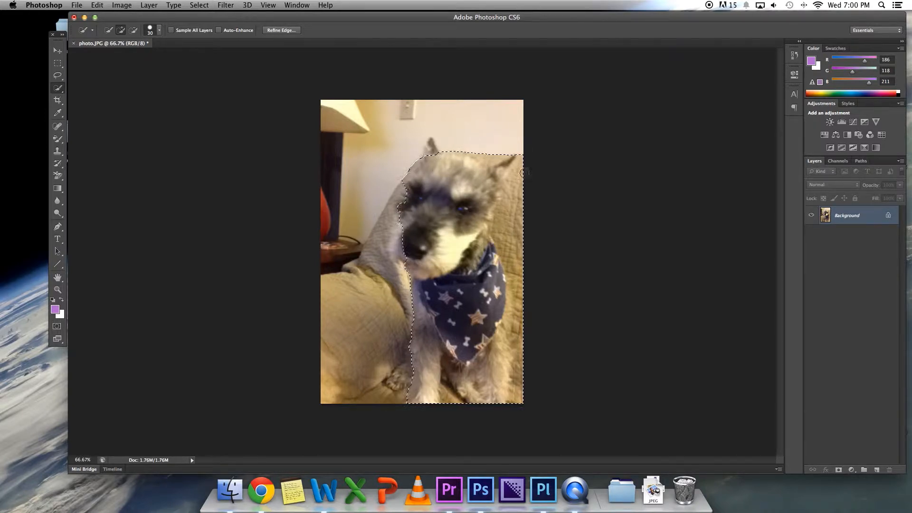
pyautogui.press('alt')
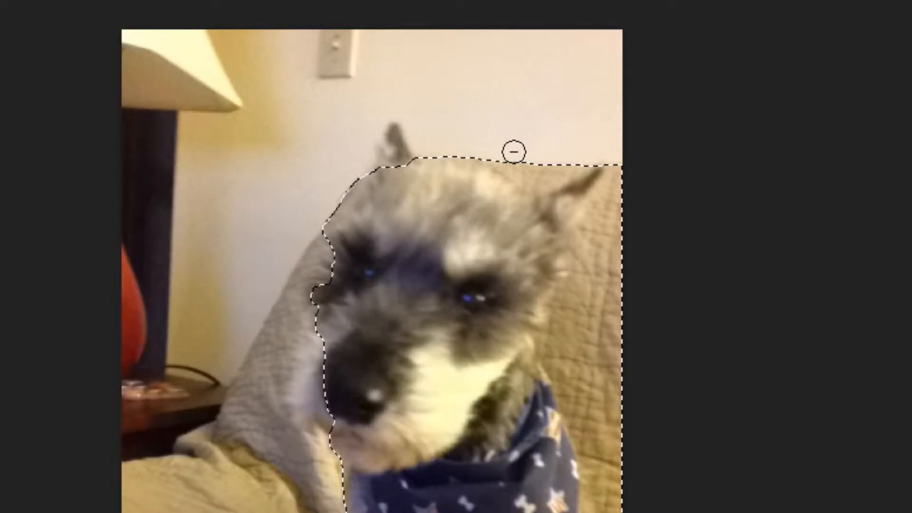
pyautogui.moveTo(508, 152)
pyautogui.mouseDown()
pyautogui.moveTo(531, 169)
pyautogui.moveTo(590, 156)
pyautogui.moveTo(623, 164)
pyautogui.moveTo(619, 196)
pyautogui.moveTo(595, 226)
pyautogui.moveTo(581, 206)
pyautogui.moveTo(585, 175)
pyautogui.moveTo(593, 183)
pyautogui.moveTo(590, 219)
pyautogui.mouseUp()
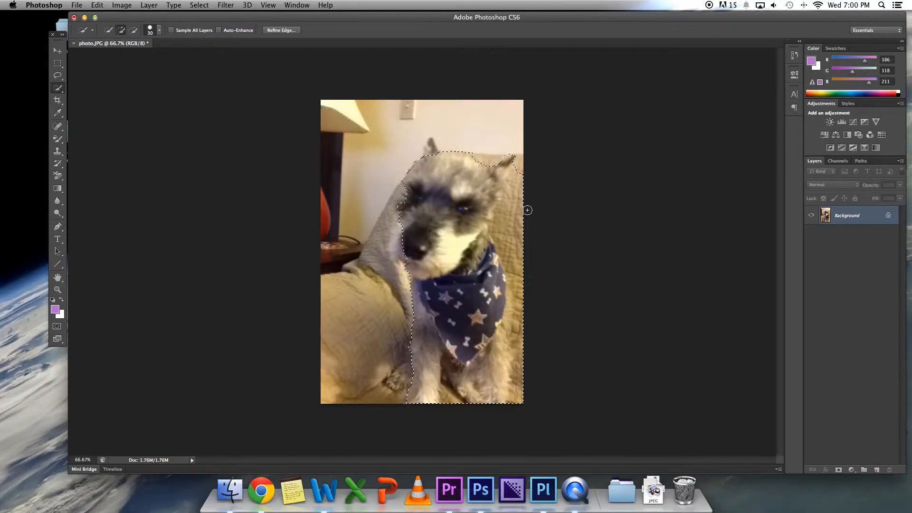
pyautogui.press('alt')
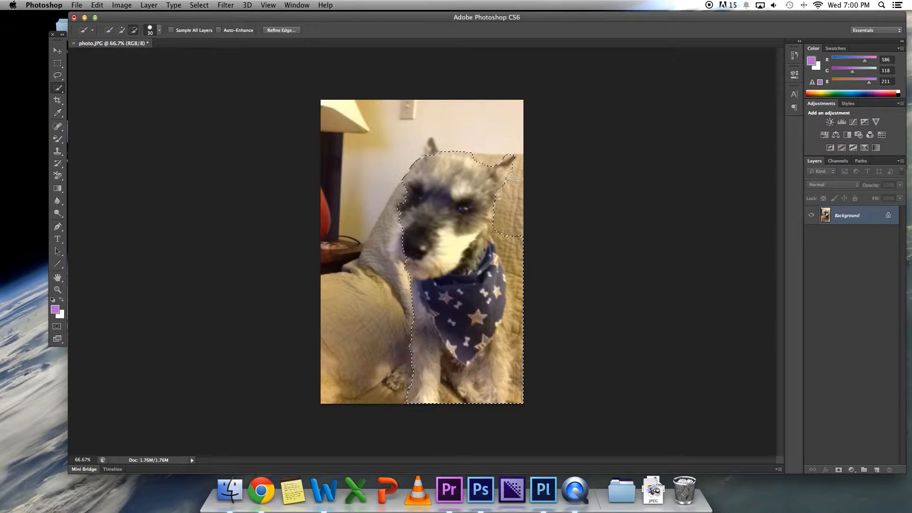
pyautogui.press('alt')
pyautogui.press('alt')
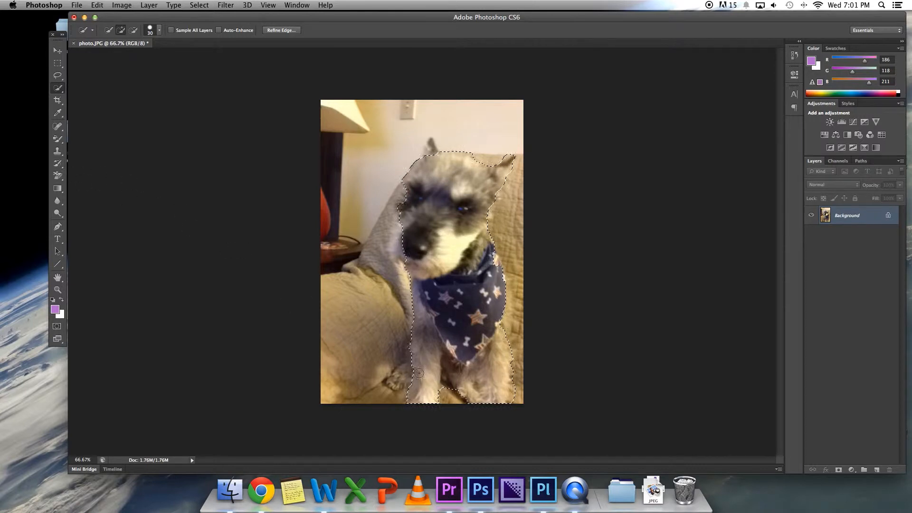
# - Extend the selection over the light fur at the outer edge of the dog's muzzle
pyautogui.moveTo(402, 249); pyautogui.dragTo(387, 253)
pyautogui.keyDown('alt'); pyautogui.click(332, 269); pyautogui.keyUp('alt')
pyautogui.moveTo(333, 269)
pyautogui.mouseDown()
pyautogui.moveTo(347, 308)
pyautogui.moveTo(372, 280)
pyautogui.moveTo(390, 395)
pyautogui.moveTo(398, 382)
pyautogui.mouseUp()
pyautogui.moveTo(389, 294)
pyautogui.mouseDown()
pyautogui.moveTo(393, 283)
pyautogui.moveTo(371, 257)
pyautogui.moveTo(385, 206)
pyautogui.mouseUp()
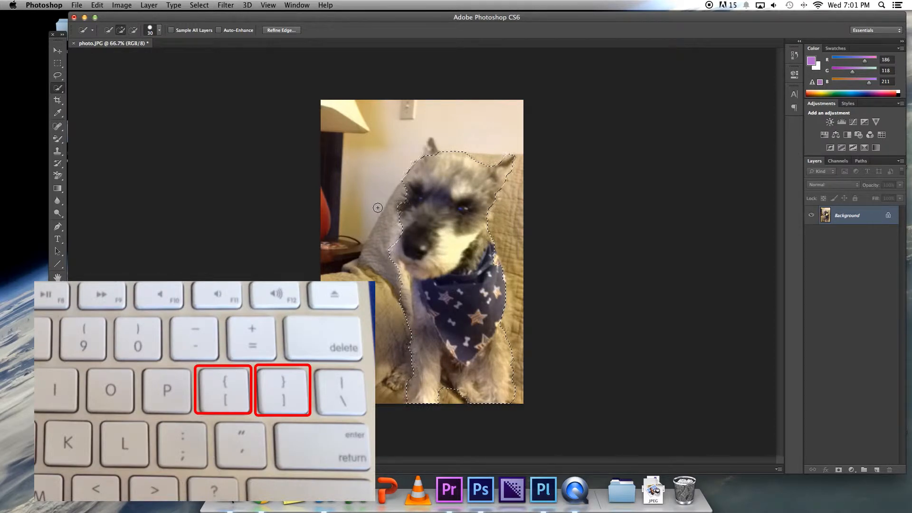
# - Refine the selection edge along the muzzle and subtract the couch fold beneath it
pyautogui.press('super+equal')
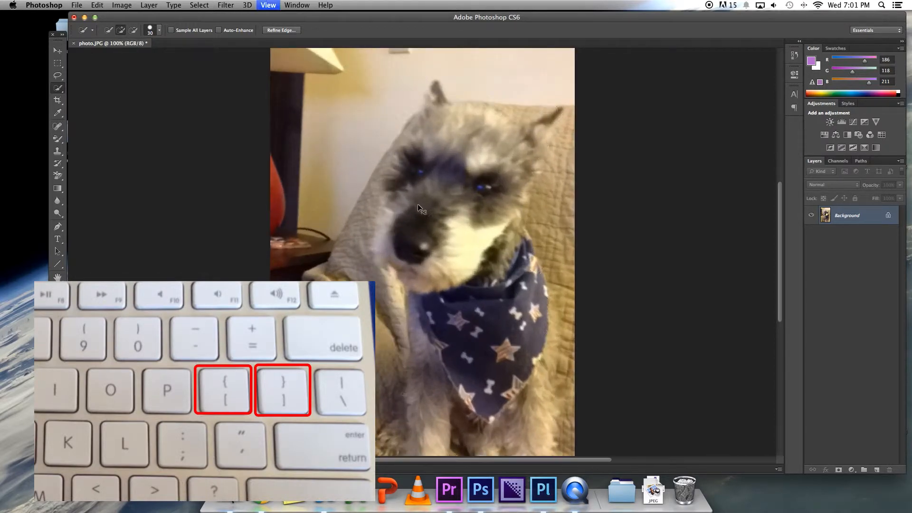
pyautogui.press('super+equal')
pyautogui.moveTo(367, 213)
pyautogui.mouseDown()
pyautogui.moveTo(348, 200)
pyautogui.moveTo(339, 258)
pyautogui.mouseUp()
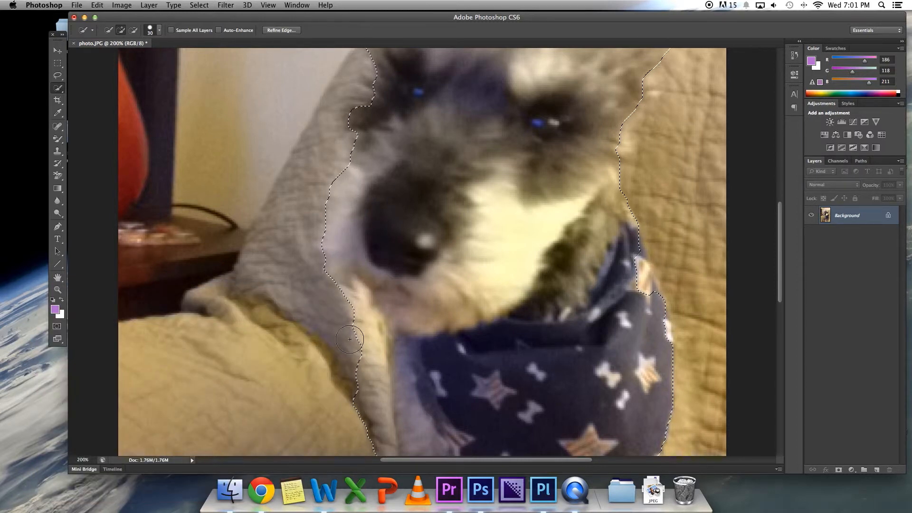
pyautogui.press('alt')
pyautogui.moveTo(342, 339)
pyautogui.mouseDown()
pyautogui.moveTo(358, 324)
pyautogui.moveTo(357, 295)
pyautogui.mouseUp()
# - Reduce the Quick Selection brush to 15 px and add the missing fur beside the dog's darker eye to the selection
pyautogui.scroll(5, 429, 313)
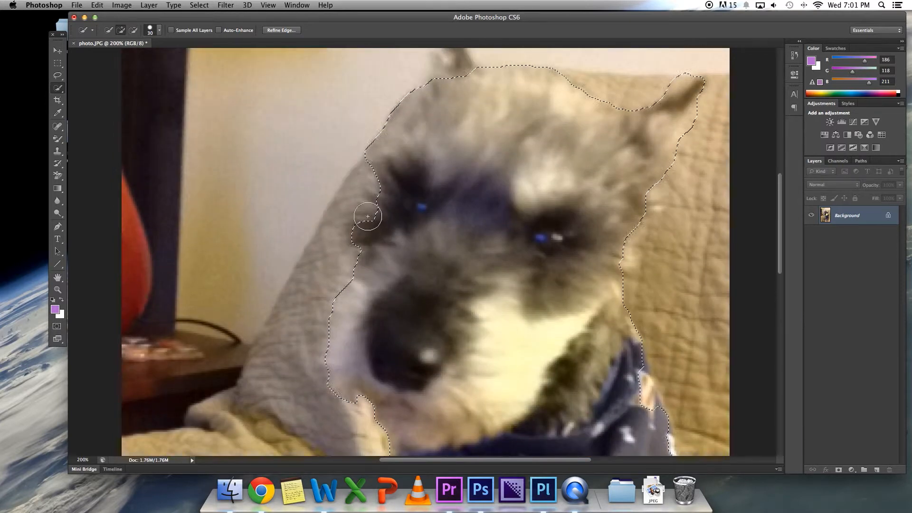
pyautogui.press('[')
pyautogui.press('[')
pyautogui.press('[')
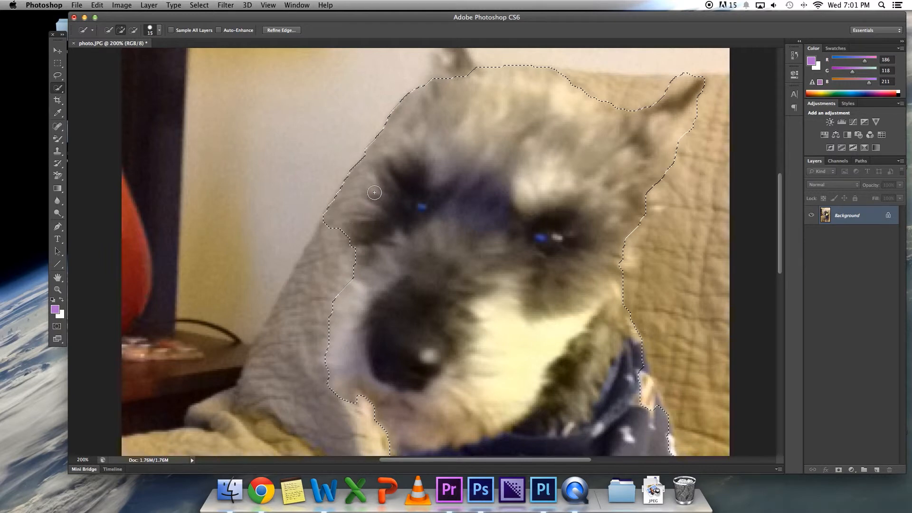
pyautogui.moveTo(374, 191)
pyautogui.mouseDown()
pyautogui.moveTo(357, 240)
pyautogui.moveTo(327, 220)
pyautogui.moveTo(359, 248)
pyautogui.moveTo(352, 262)
pyautogui.moveTo(338, 241)
pyautogui.mouseUp()
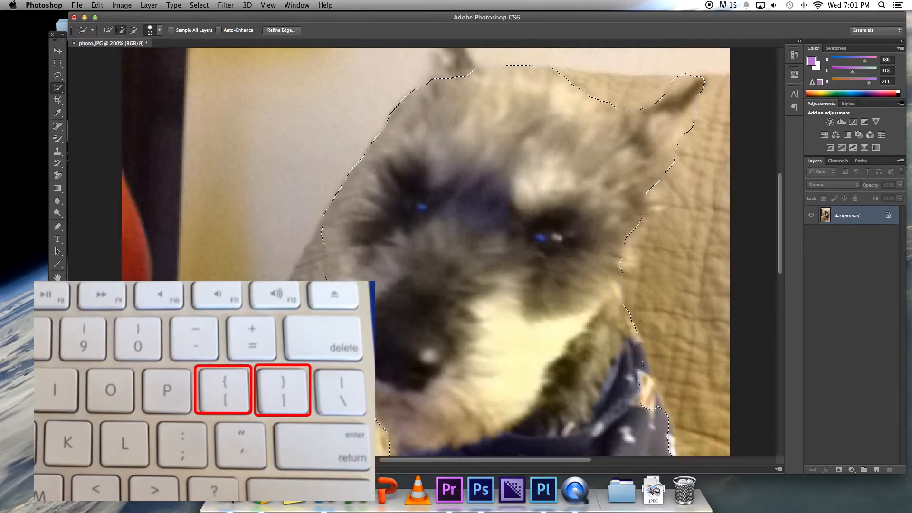
# - Invert the selection so that it covers the background instead of the dog
pyautogui.press('super+minus')
pyautogui.press('super+minus')
pyautogui.press('super+minus')
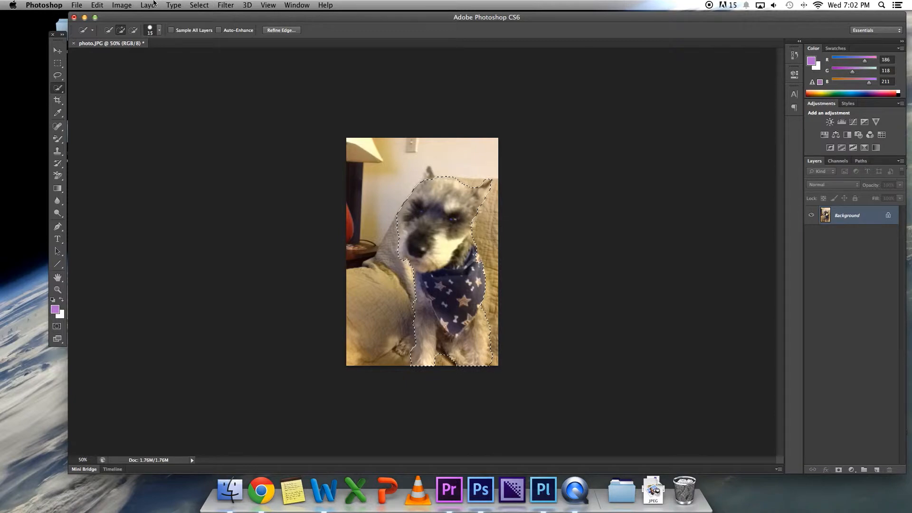
pyautogui.click(199, 5)
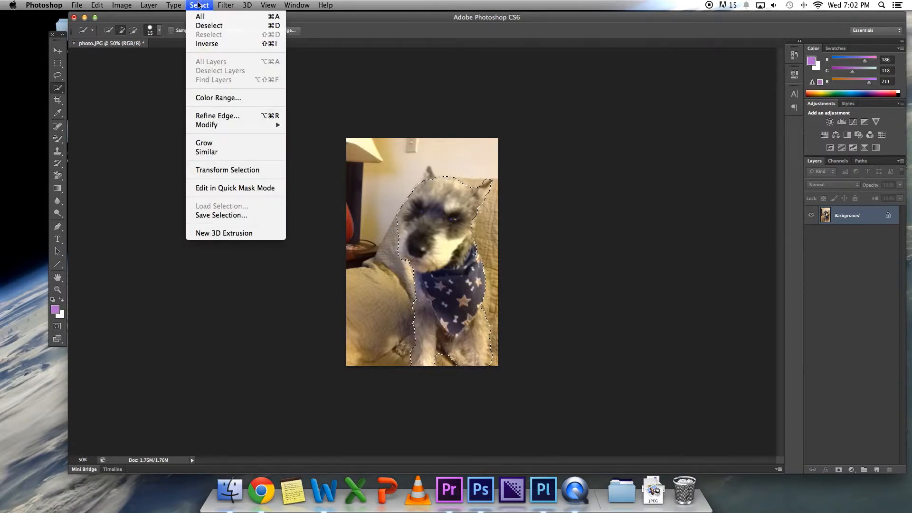
pyautogui.click(207, 44)
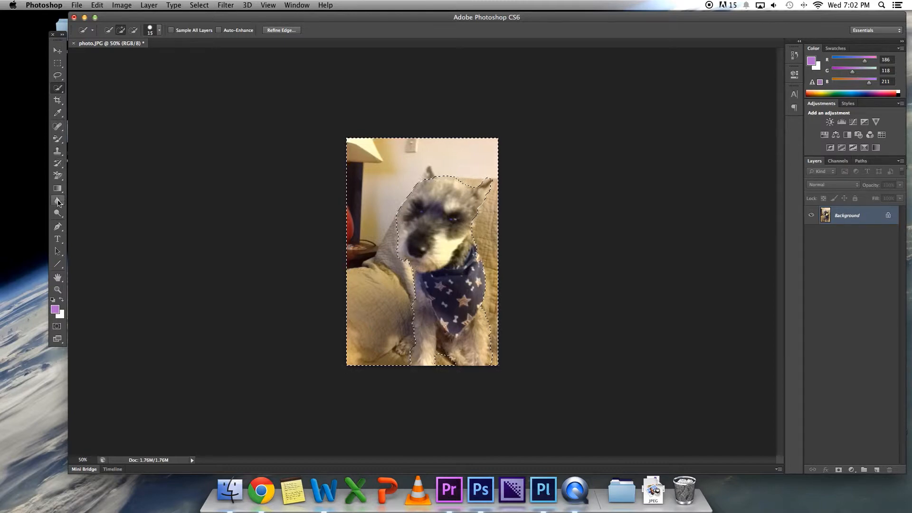
# - Try erasing the selected background around the dog with the Eraser at a brush size of 2100 px
pyautogui.click(58, 177)
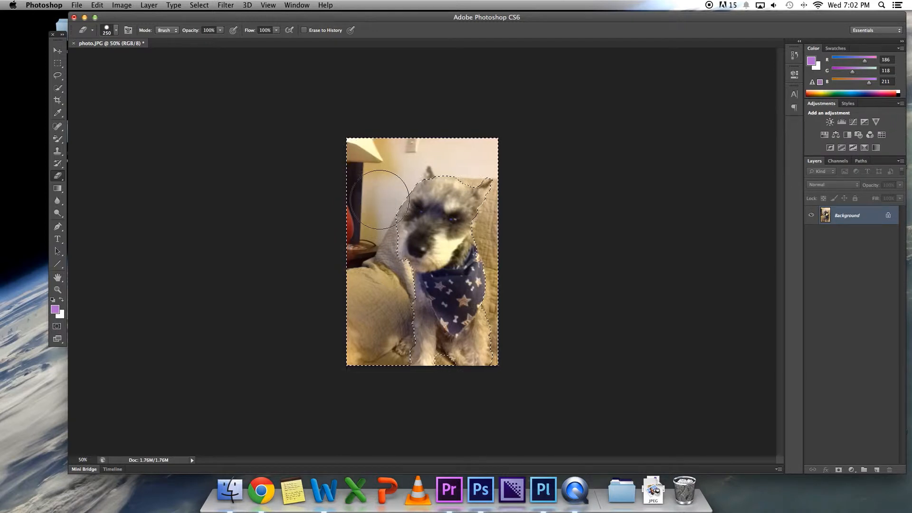
pyautogui.press(']')
pyautogui.press(']')
pyautogui.press(']')
pyautogui.press(']')
pyautogui.press(']')
pyautogui.press(']')
pyautogui.press(']')
pyautogui.press(']')
pyautogui.press(']')
pyautogui.press(']')
pyautogui.press(']')
pyautogui.press(']')
pyautogui.press(']')
pyautogui.press(']')
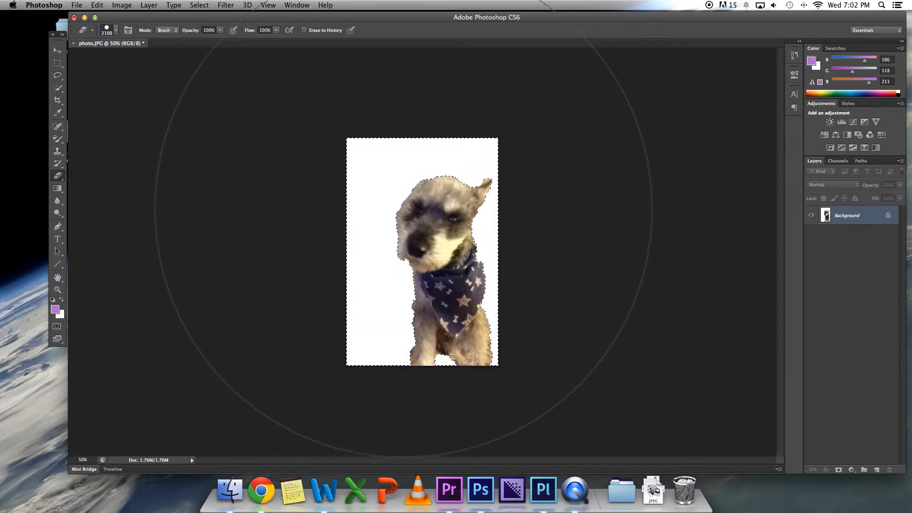
pyautogui.press('super+z')
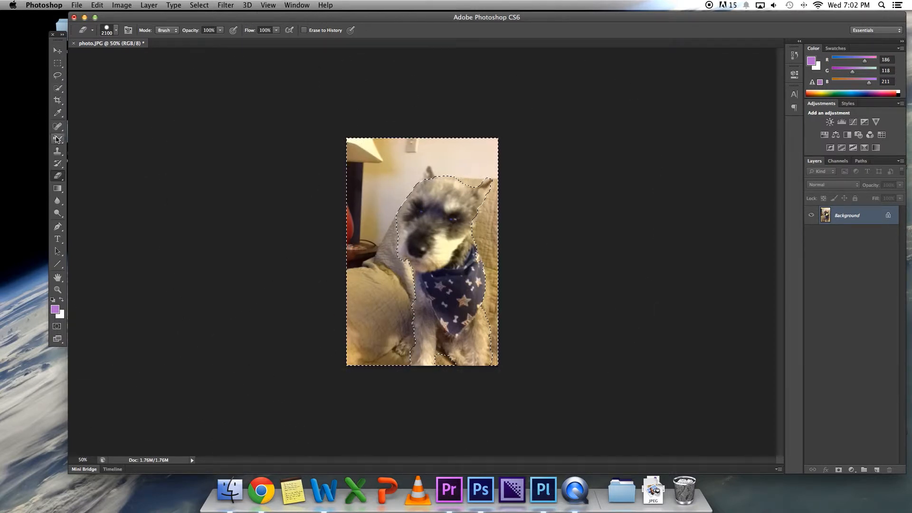
# - Exclude the dog's missed ear in front of the wall from the background selection using the Quick Selection tool
pyautogui.click(60, 92)
pyautogui.click(76, 86)
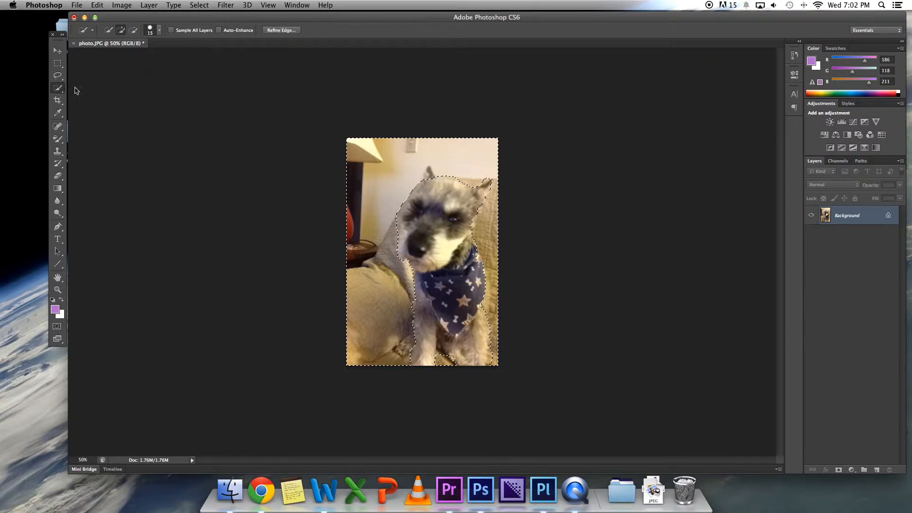
pyautogui.press('super+equal')
pyautogui.press('super+equal')
pyautogui.press('super+equal')
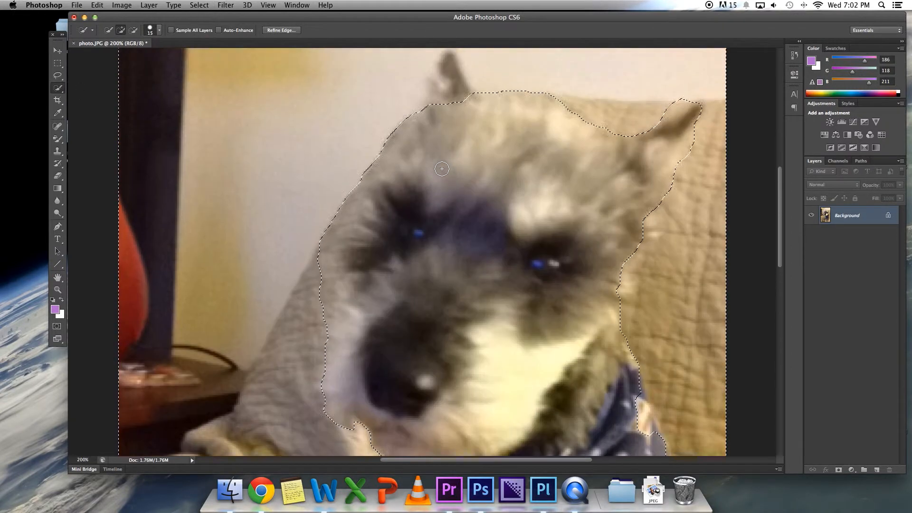
pyautogui.scroll(5, 442, 169)
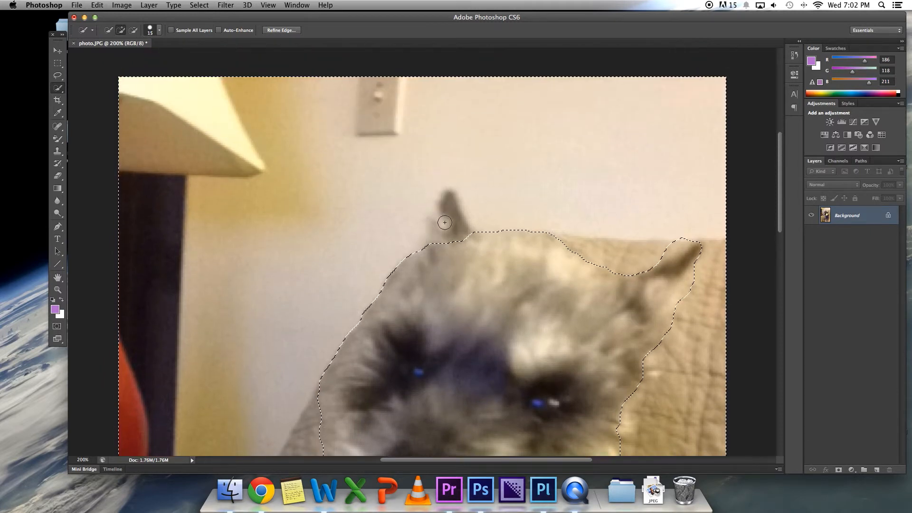
pyautogui.click(451, 241)
pyautogui.press('alt')
pyautogui.press('super+minus')
pyautogui.press('super+minus')
pyautogui.press('super+minus')
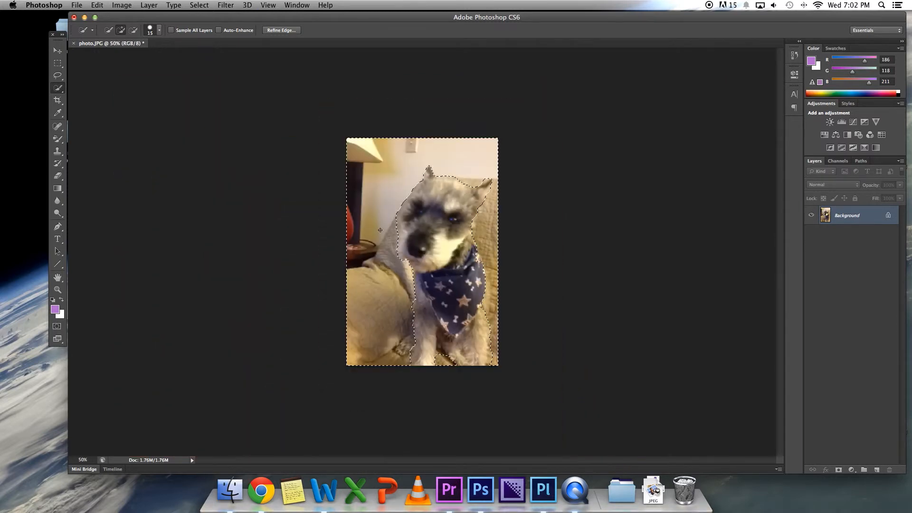
# - Erase the selected background around the dog with the 2100 px Eraser, and shrink the eraser brush
pyautogui.click(474, 227)
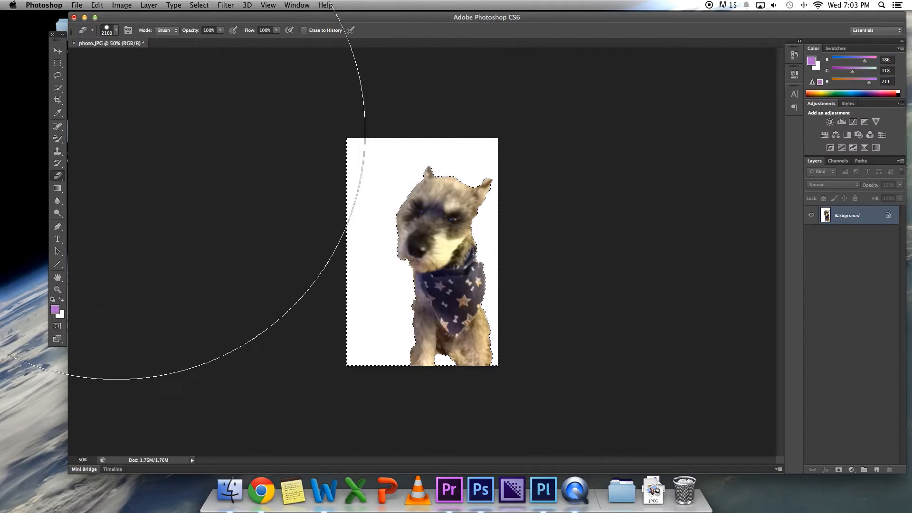
pyautogui.press('[')
pyautogui.press('[')
pyautogui.press('[')
pyautogui.press('[')
pyautogui.press('[')
pyautogui.press('[')
pyautogui.press('[')
pyautogui.press('[')
pyautogui.press('[')
pyautogui.press('[')
pyautogui.press('[')
pyautogui.press('[')
pyautogui.press('[')
pyautogui.press('[')
pyautogui.press('[')
pyautogui.press('[')
pyautogui.press('[')
pyautogui.press('[')
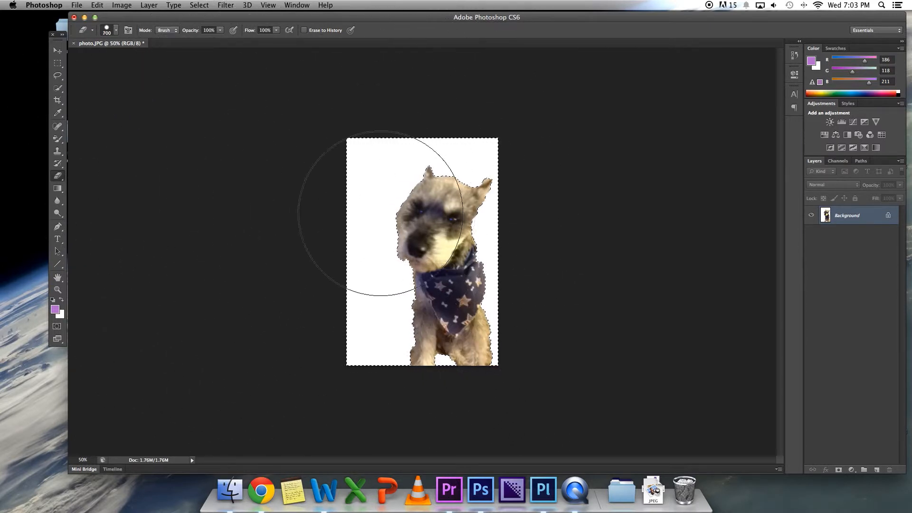
pyautogui.press('[')
pyautogui.press('[')
pyautogui.press('[')
pyautogui.press('[')
pyautogui.press('[')
# - Fill the erased background with black using the Paint Bucket, including the gap between the dog's legs
pyautogui.click(58, 188)
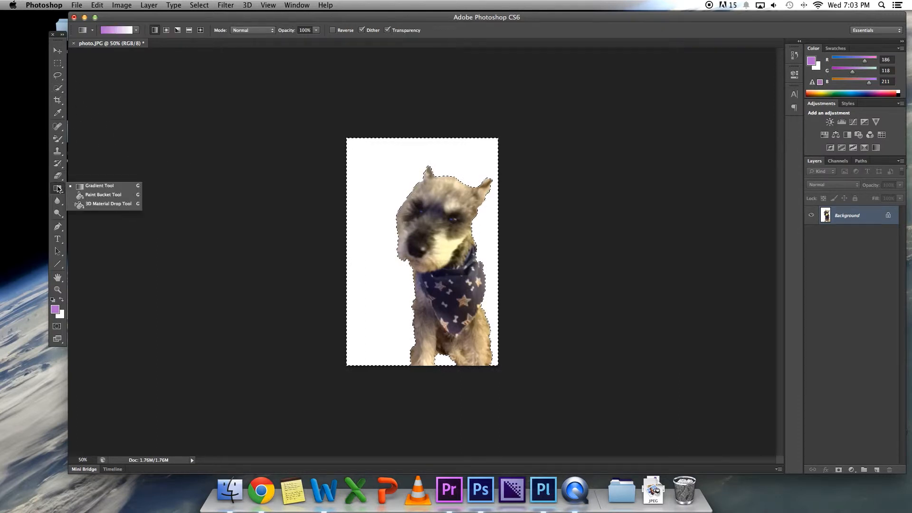
pyautogui.click(81, 194)
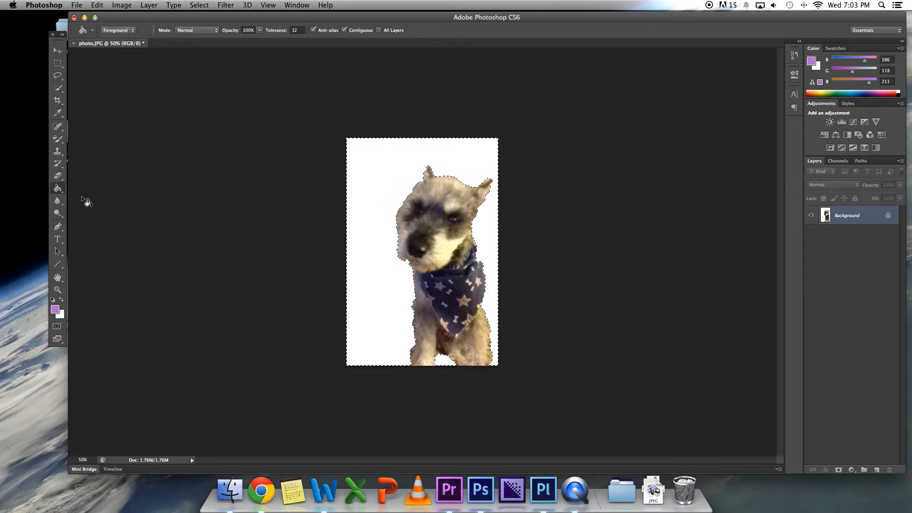
pyautogui.click(55, 310)
pyautogui.moveTo(357, 239); pyautogui.dragTo(326, 278)
pyautogui.click(568, 150)
pyautogui.click(375, 218)
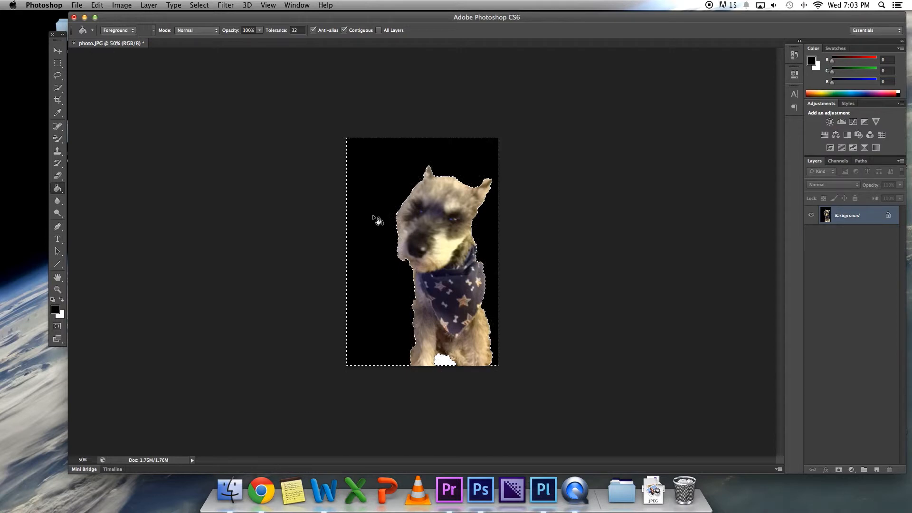
pyautogui.click(443, 363)
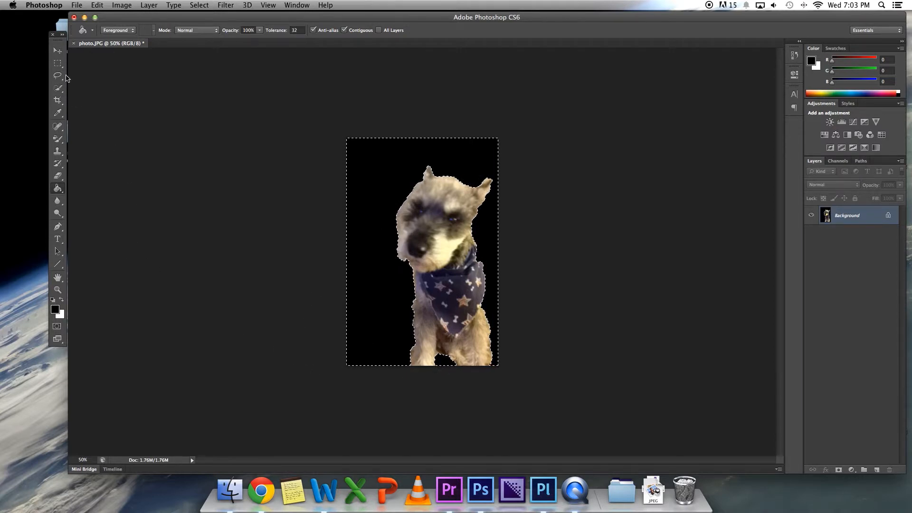
# - Deselect the black background area around the dog
pyautogui.click(58, 51)
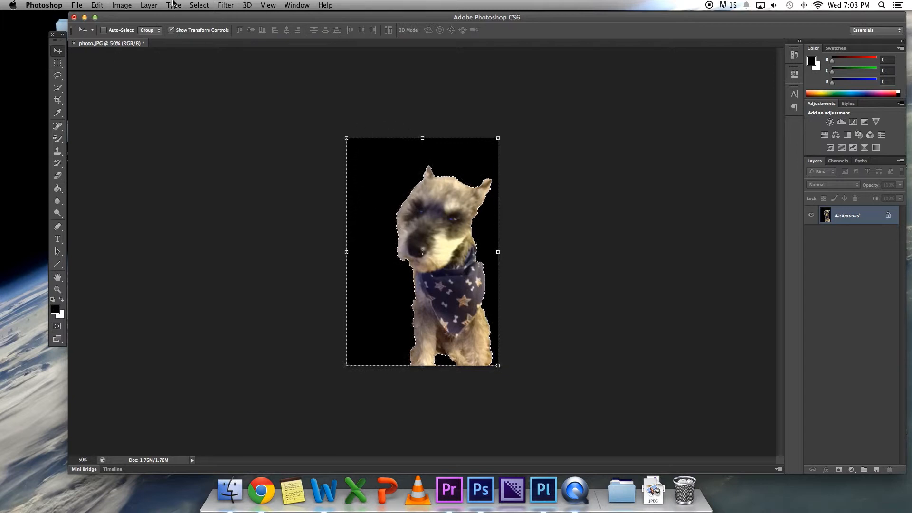
pyautogui.click(199, 5)
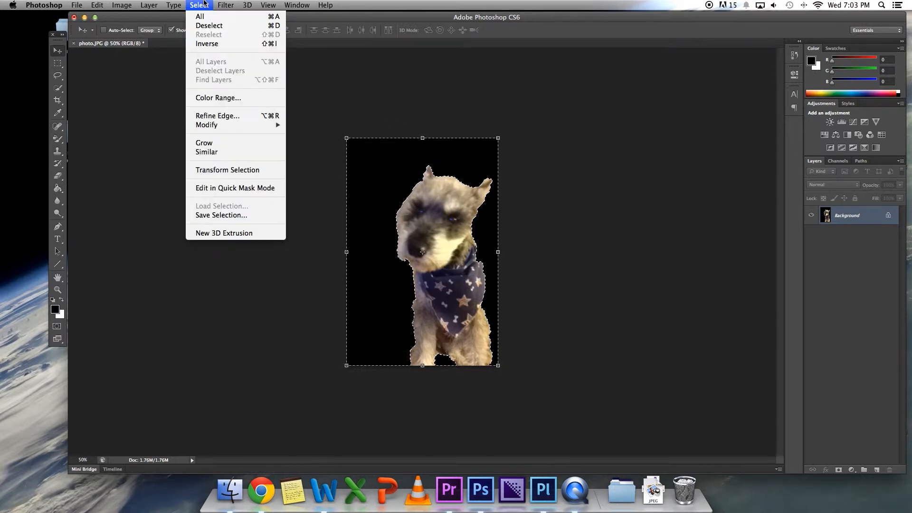
pyautogui.click(207, 26)
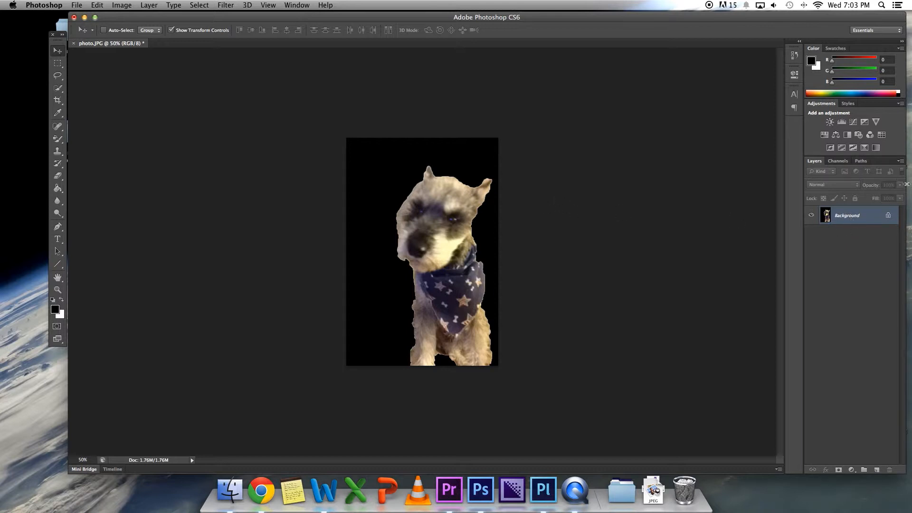
# - Create a new layer named "text" above the background layer
pyautogui.click(151, 5)
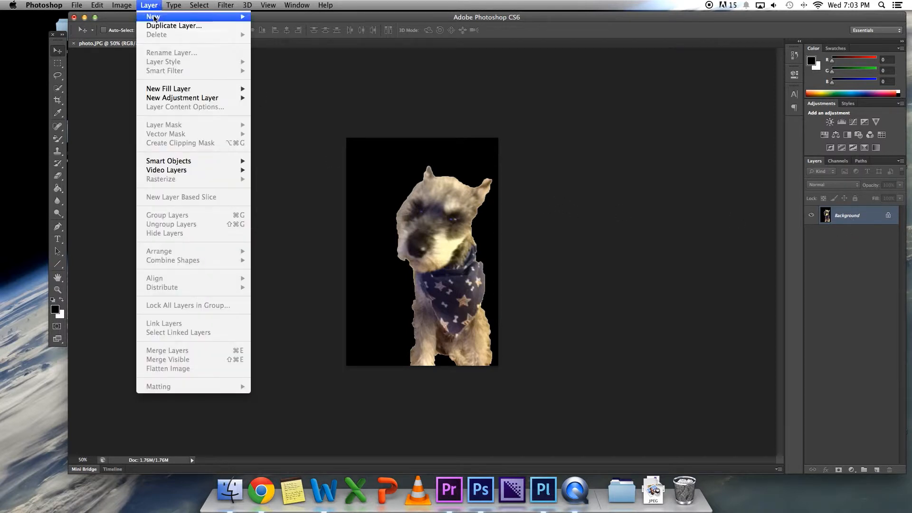
pyautogui.moveTo(156, 18)
pyautogui.click(260, 20)
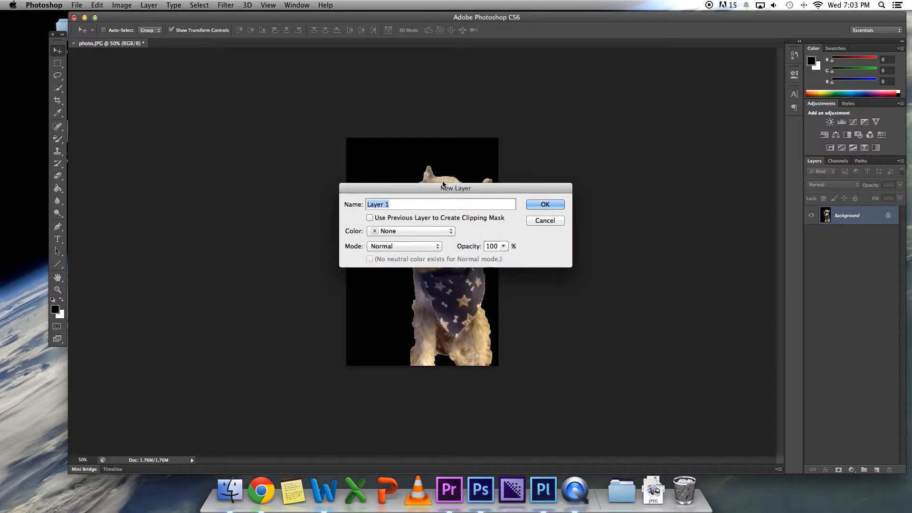
pyautogui.write('text')
pyautogui.press('Return')
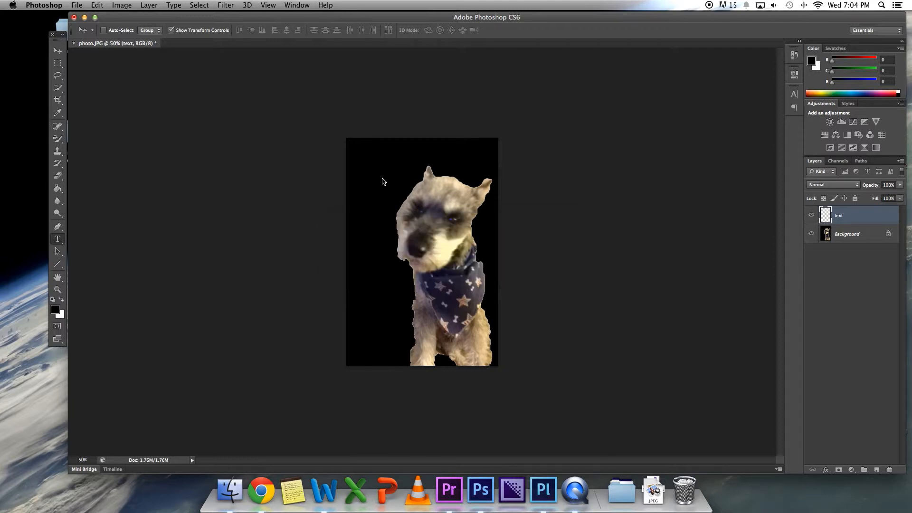
# - Add the white caption "Buddy supports ConcordTV" on the text layer and move it fully into the image above the dog's head
pyautogui.click(357, 150)
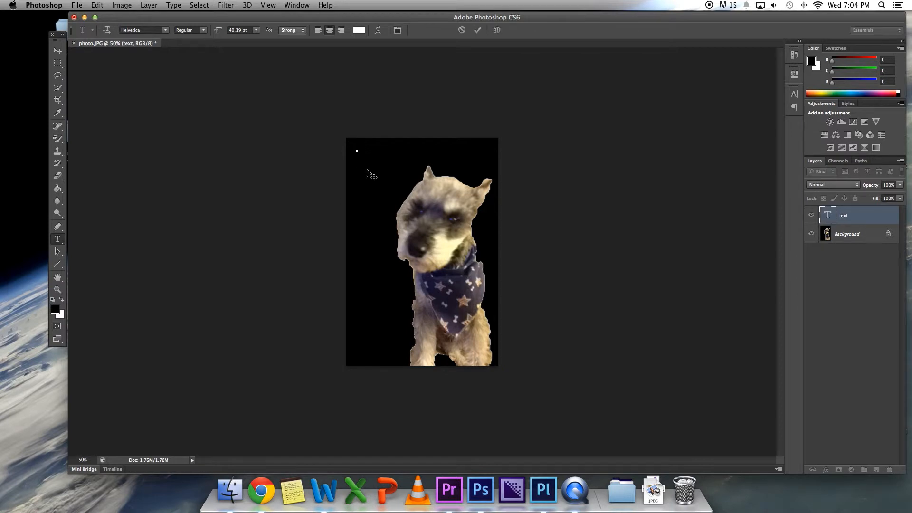
pyautogui.write('Buddy support')
pyautogui.write('s ConcordTV')
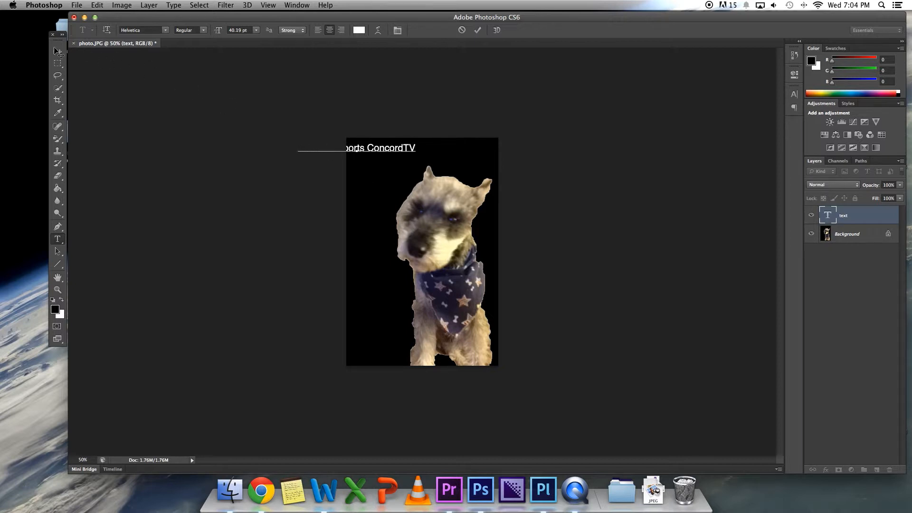
pyautogui.click(57, 51)
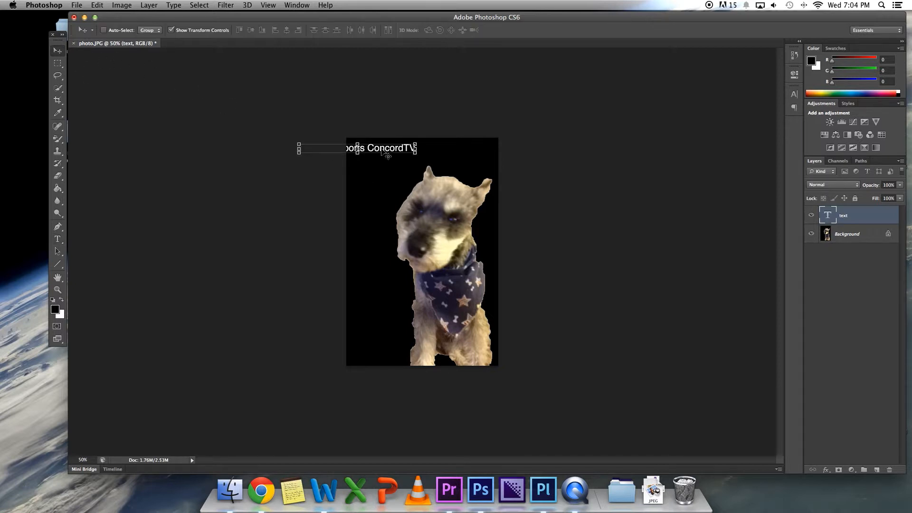
pyautogui.moveTo(403, 150); pyautogui.dragTo(441, 154)
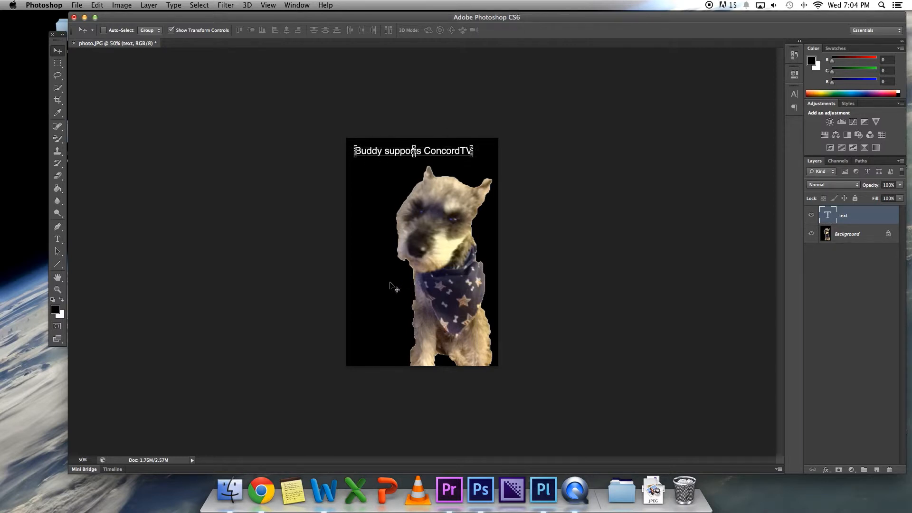
# - Unlock the background layer containing the dog so that it can be moved
pyautogui.click(838, 240)
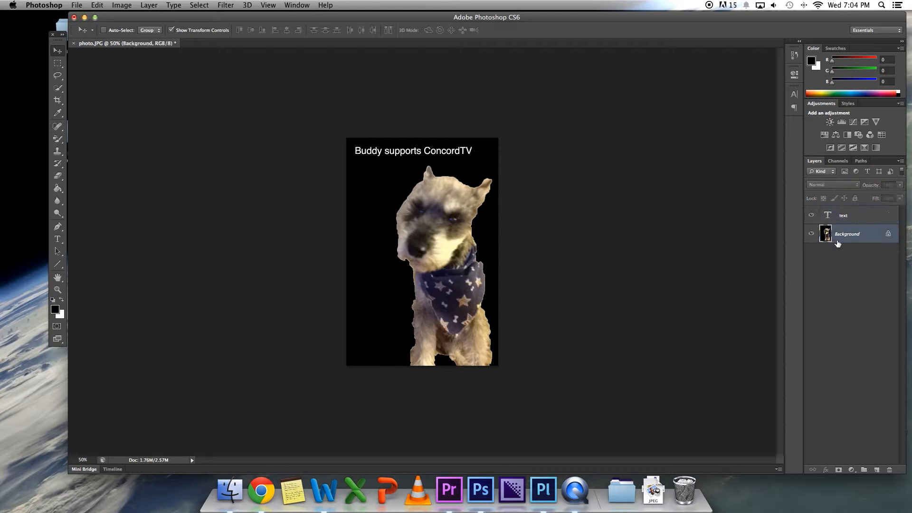
pyautogui.click(888, 234)
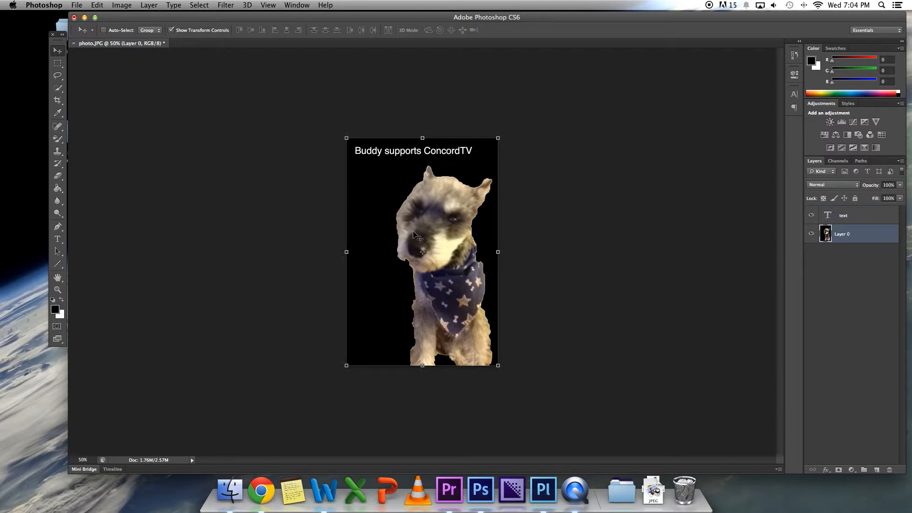
pyautogui.moveTo(433, 228); pyautogui.dragTo(436, 230)
# - Place the file ConcordTVLogo_Normal.png into the photo, finding it with a search for "logo"
pyautogui.click(76, 5)
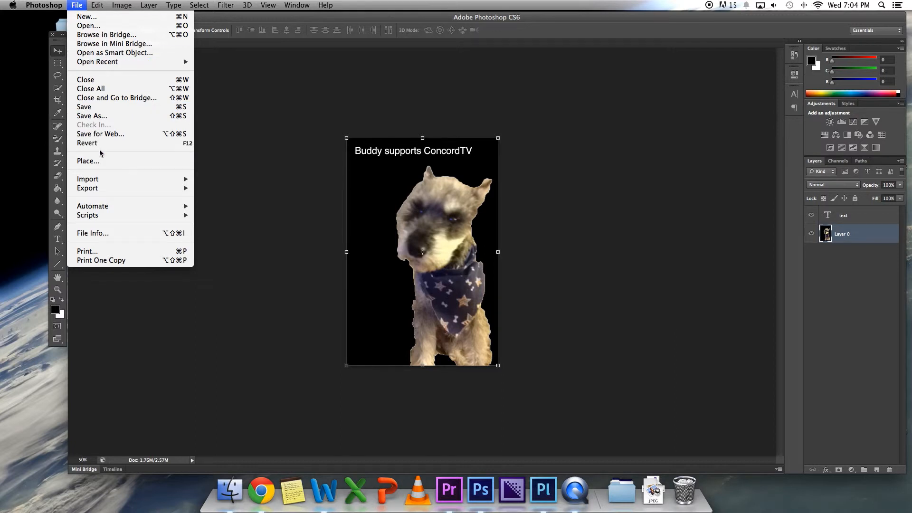
pyautogui.moveTo(54, 4)
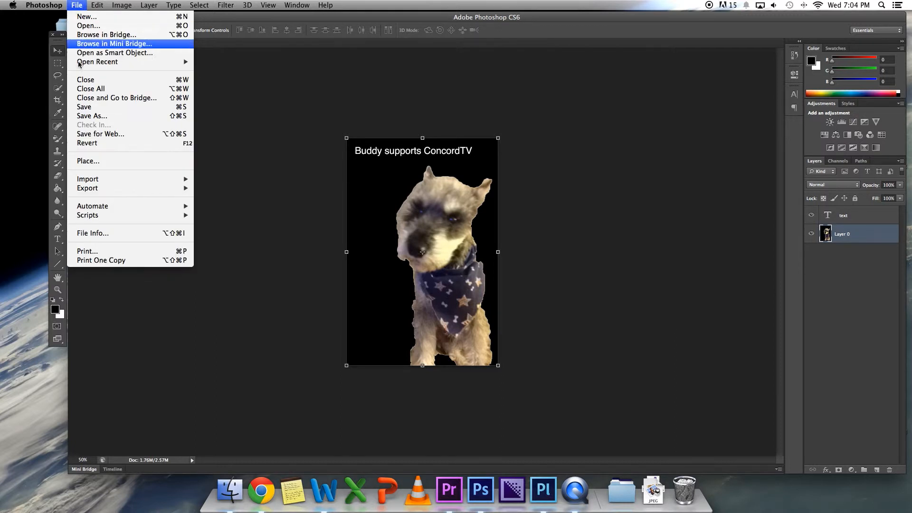
pyautogui.click(104, 162)
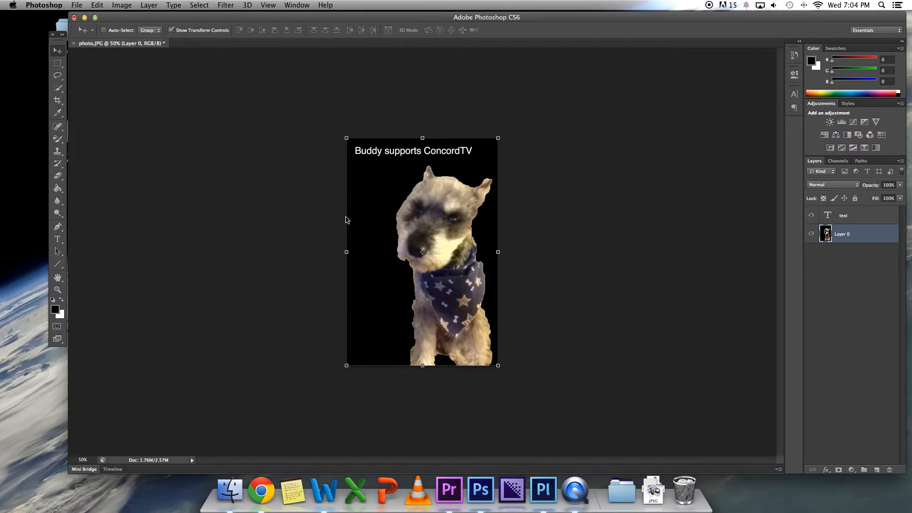
pyautogui.click(548, 85)
pyautogui.write('logo')
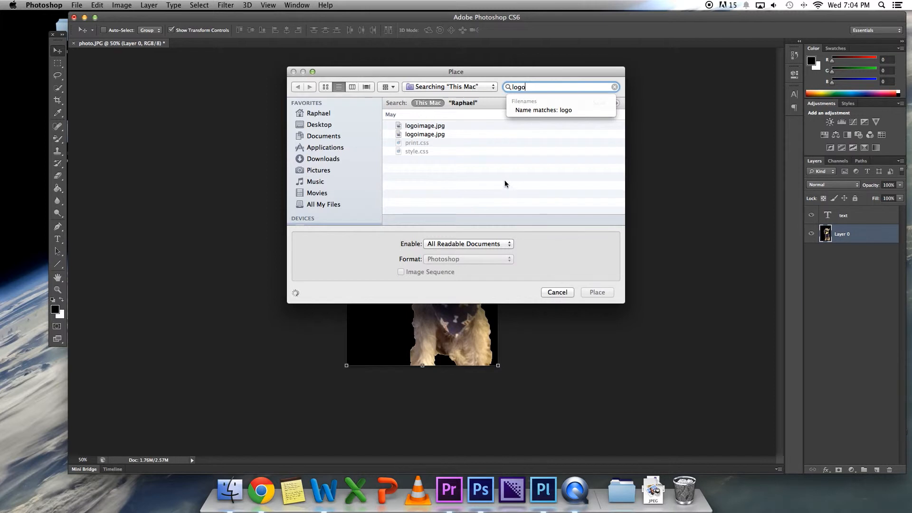
pyautogui.click(320, 125)
pyautogui.click(319, 114)
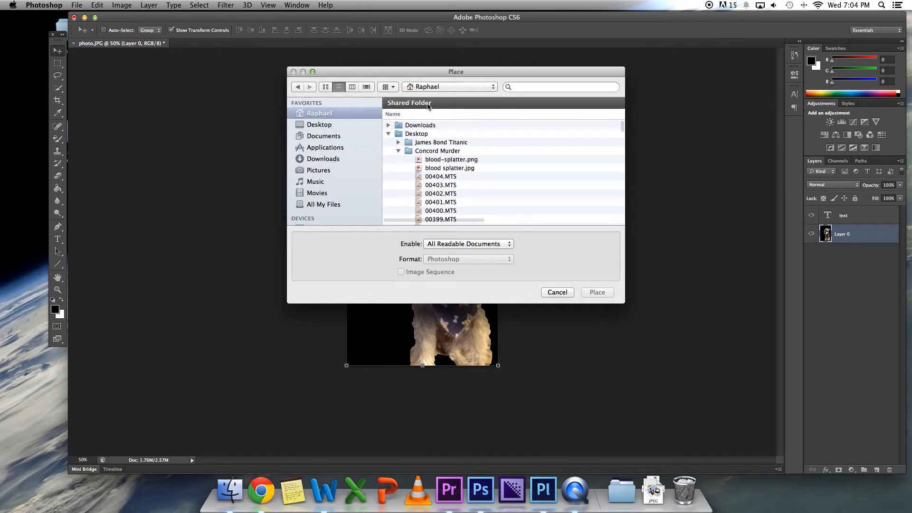
pyautogui.click(513, 87)
pyautogui.write('logo')
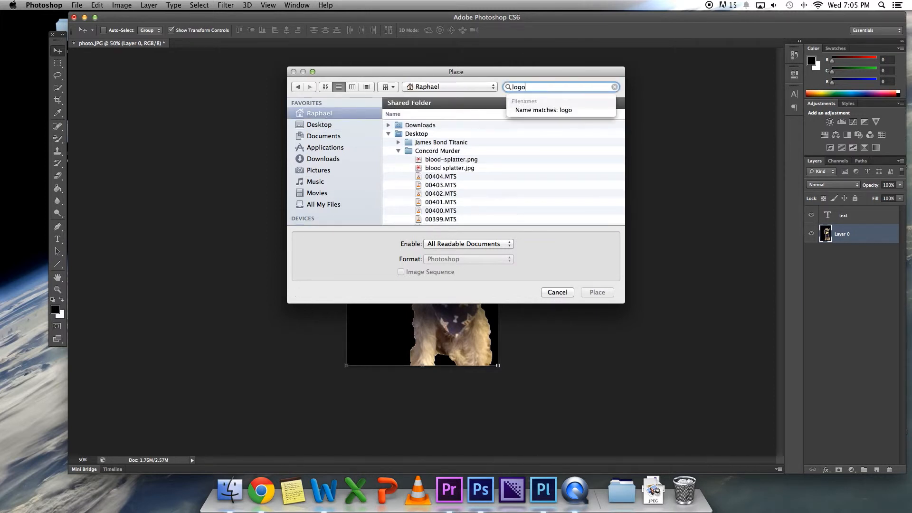
pyautogui.click(432, 147)
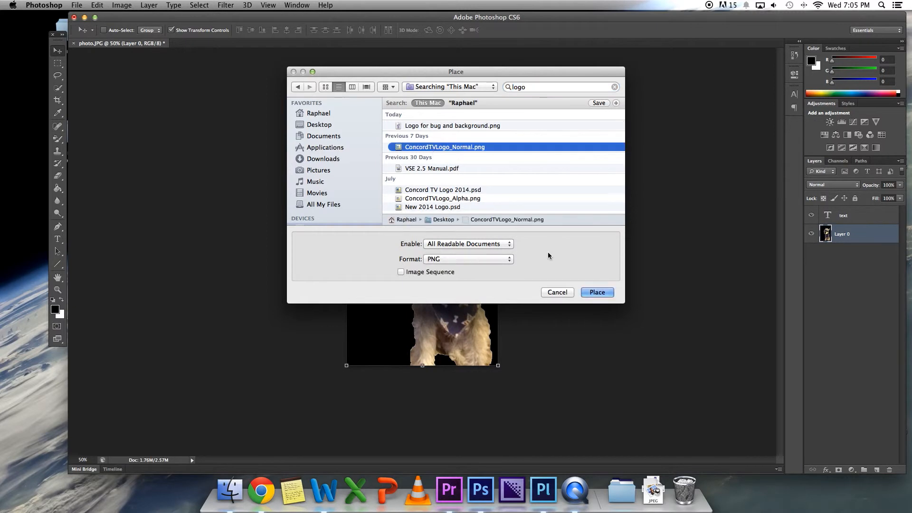
pyautogui.click(597, 292)
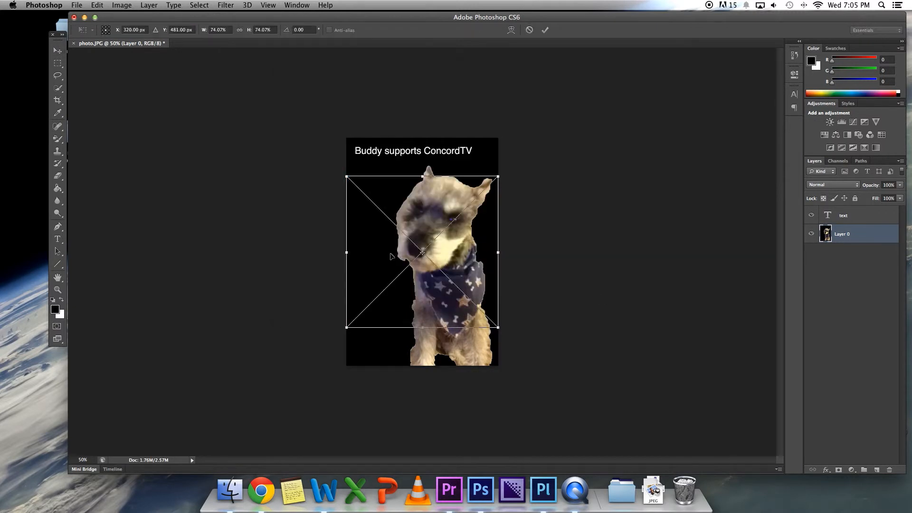
# - Scale the placed logo to about 28.94% in the image's lower-left corner beside the dog's legs and commit the placement
pyautogui.moveTo(342, 177); pyautogui.dragTo(374, 323)
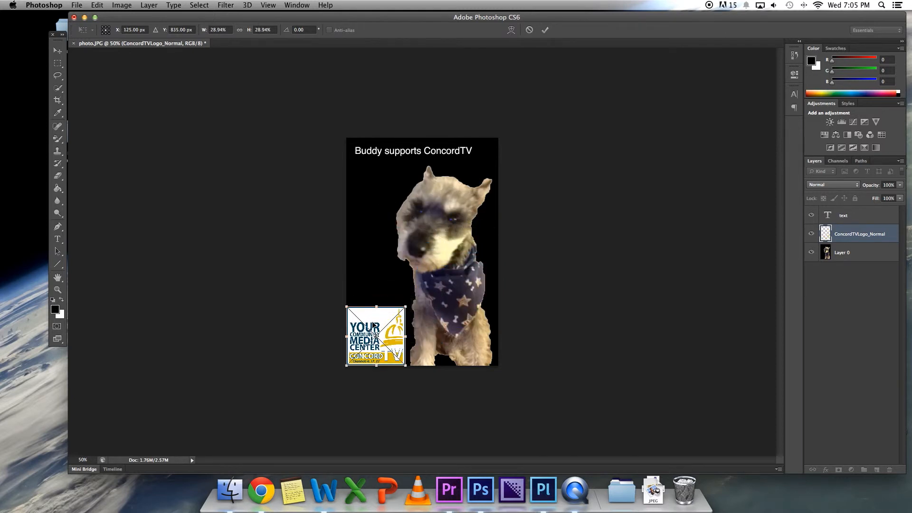
pyautogui.click(58, 50)
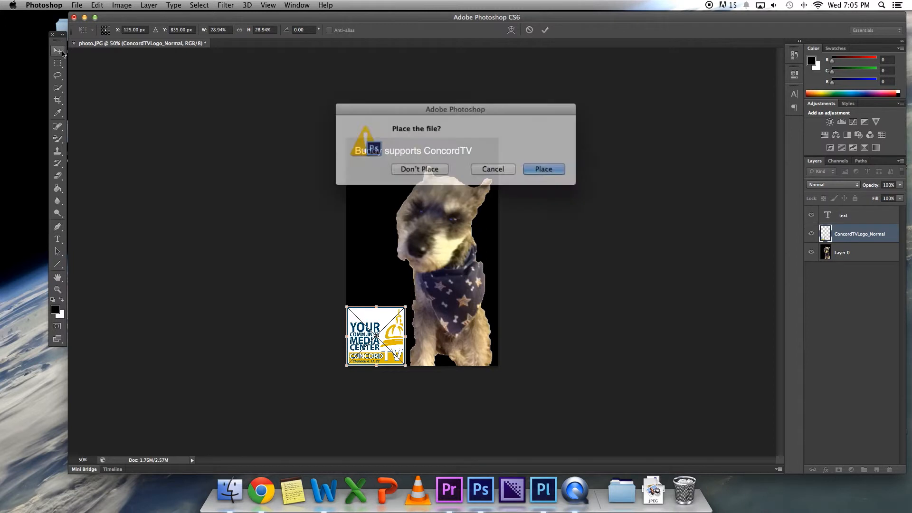
pyautogui.click(533, 166)
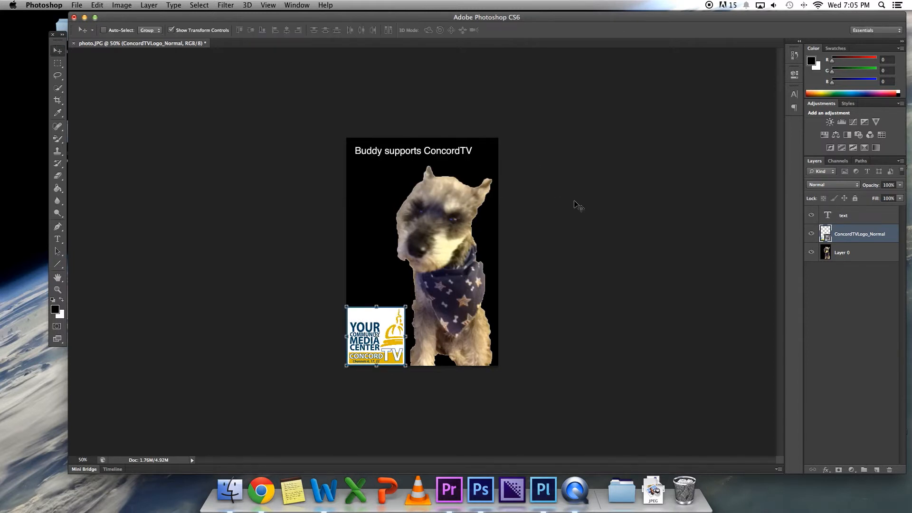
pyautogui.click(76, 5)
pyautogui.moveTo(110, 188)
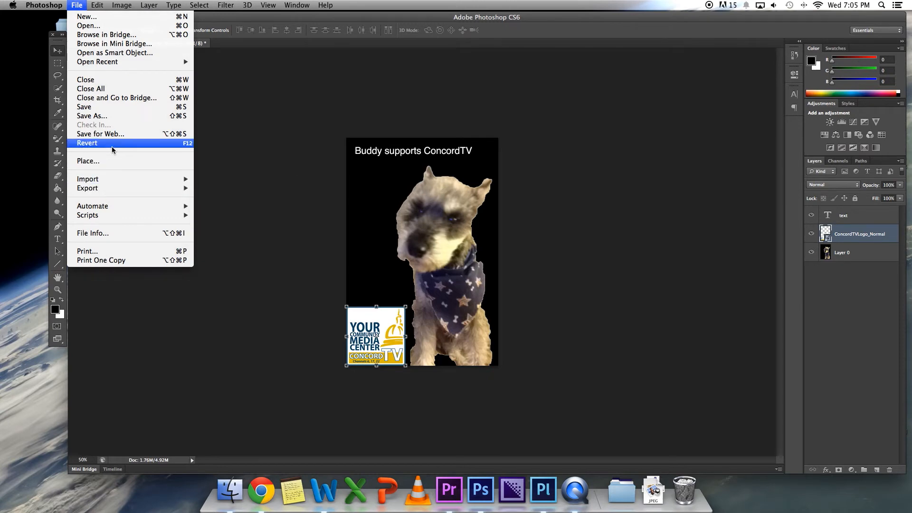
pyautogui.click(108, 117)
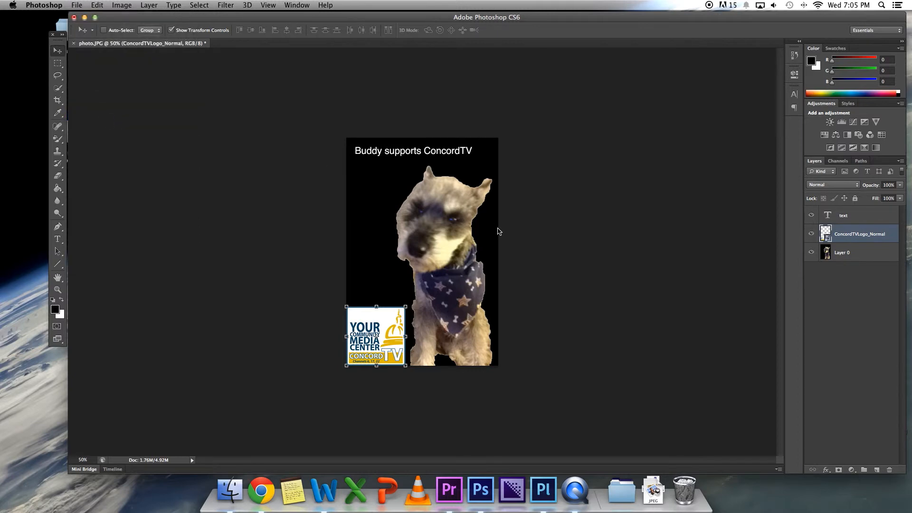
pyautogui.click(418, 232)
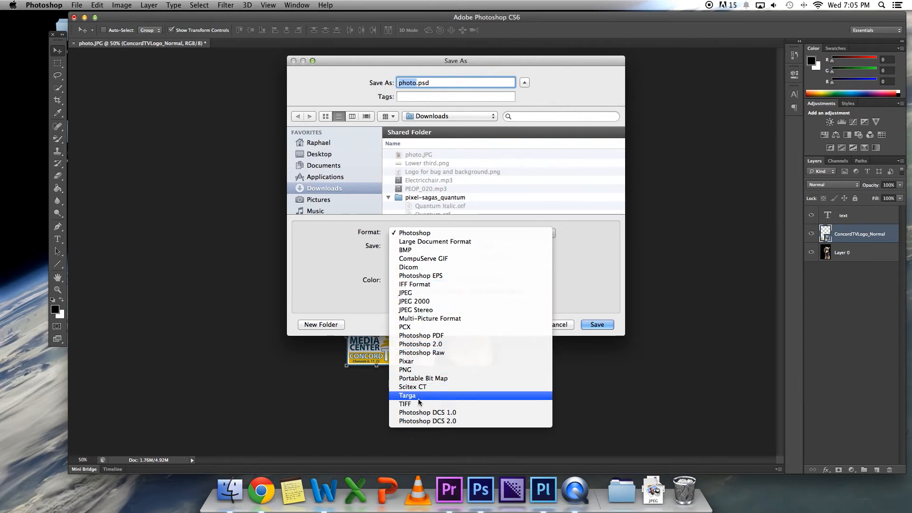
pyautogui.click(327, 264)
pyautogui.press('Escape')
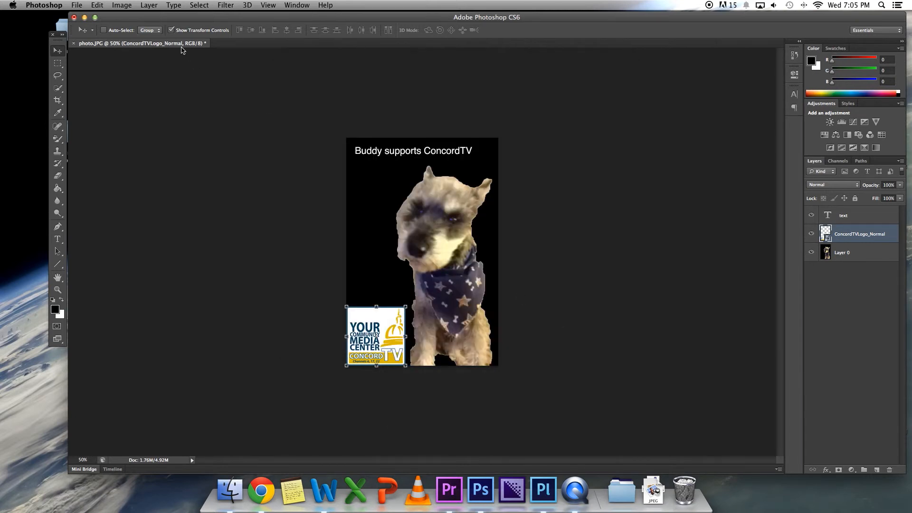
# - Start a Save for Web export of the image as PNG-24 with transparency enabled
pyautogui.click(78, 6)
pyautogui.click(105, 135)
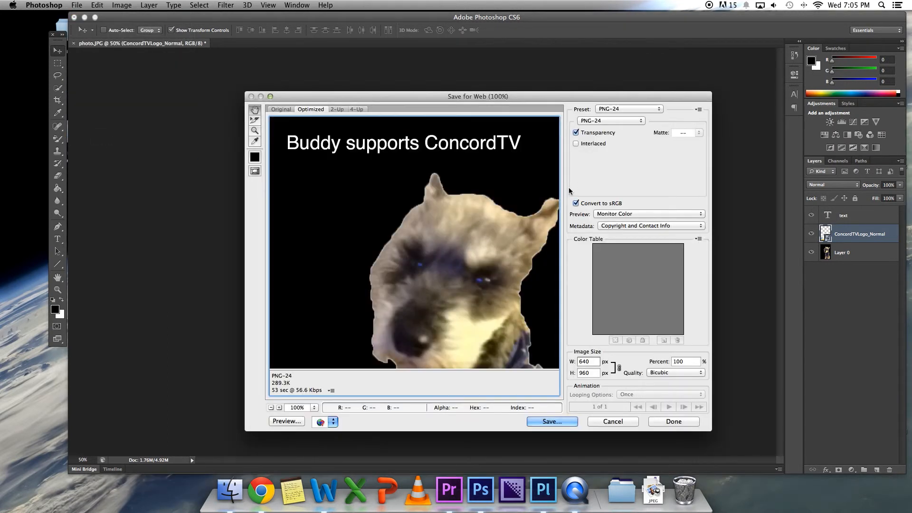
pyautogui.click(575, 133)
pyautogui.click(575, 133)
pyautogui.click(576, 133)
pyautogui.click(576, 134)
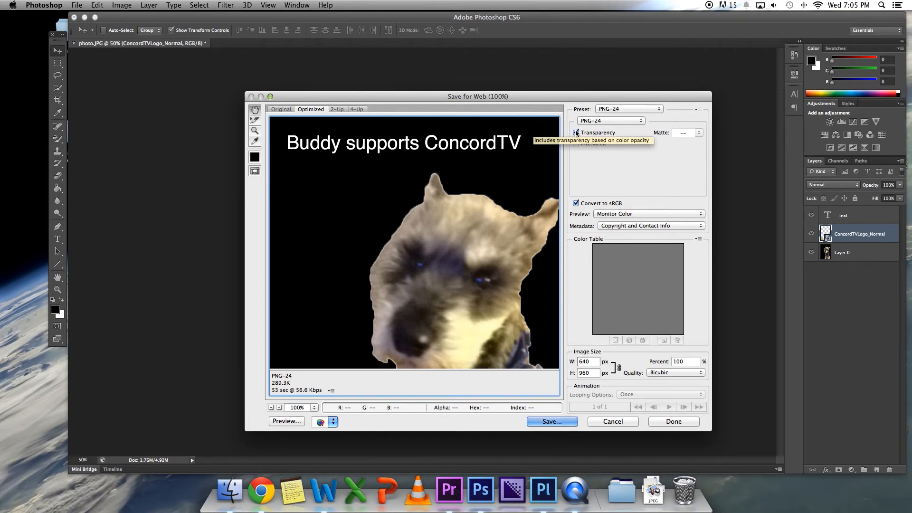
# - Check the export preview down to the logo and save the PNG-24 image as "Buddy ConcordTV.png" in the Documents folder
pyautogui.scroll(-5, 470, 199)
pyautogui.scroll(5, 471, 199)
pyautogui.scroll(-5, 472, 199)
pyautogui.scroll(5, 471, 199)
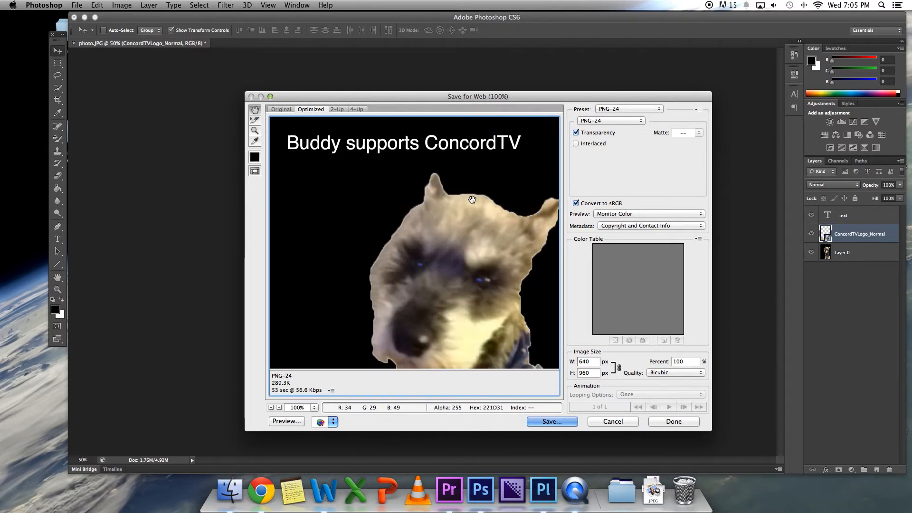
pyautogui.scroll(-5, 502, 317)
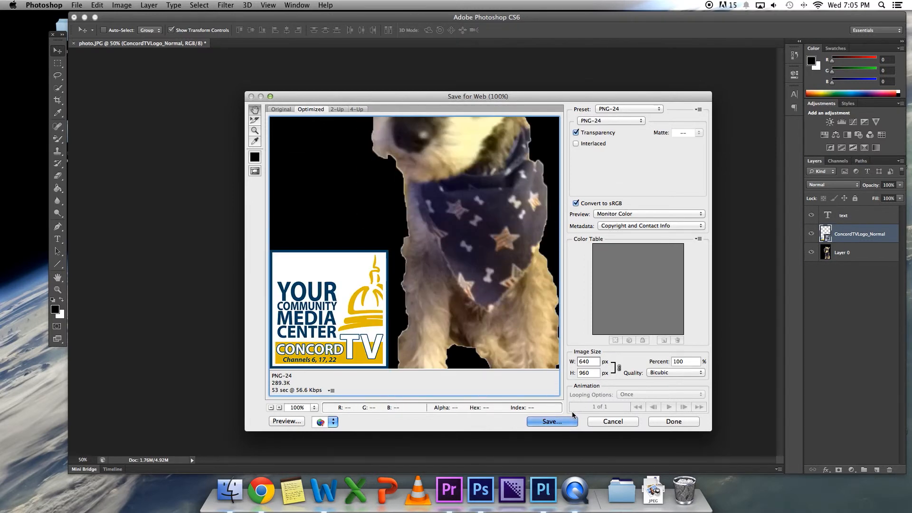
pyautogui.click(606, 121)
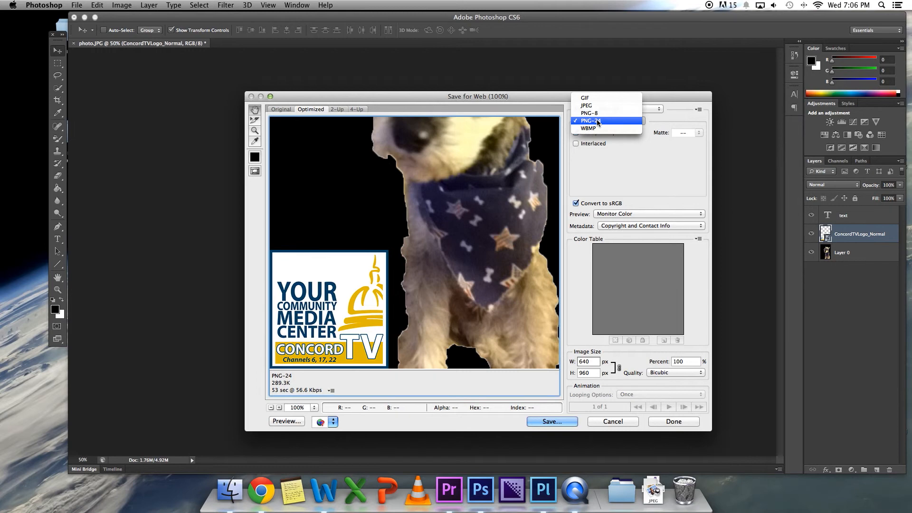
pyautogui.click(598, 122)
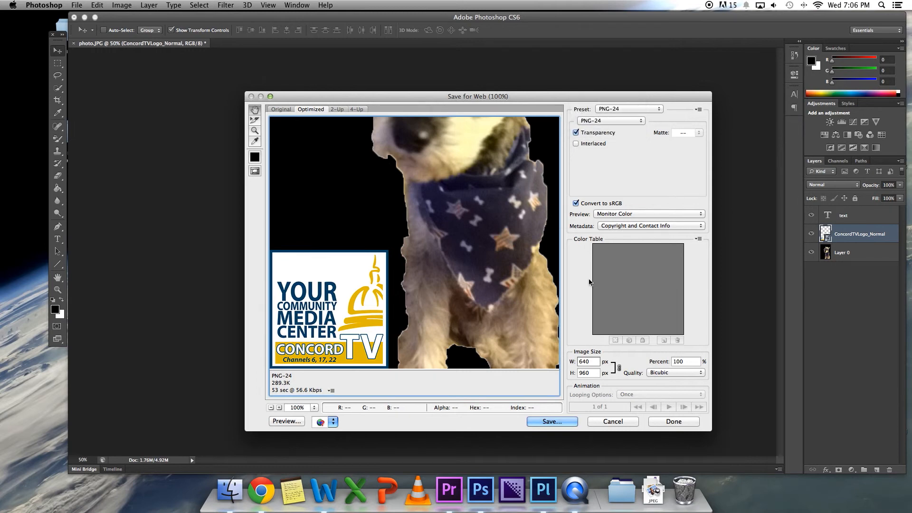
pyautogui.click(553, 421)
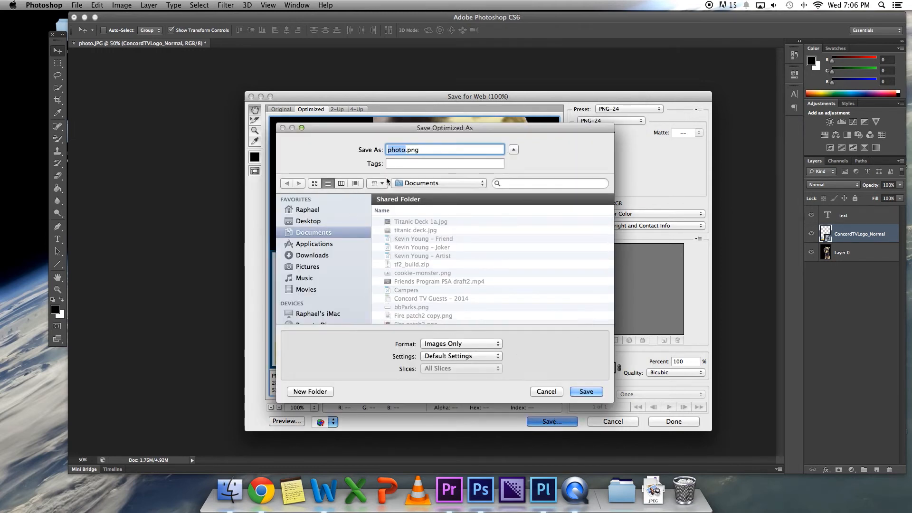
pyautogui.write('Buddy ConcordTV')
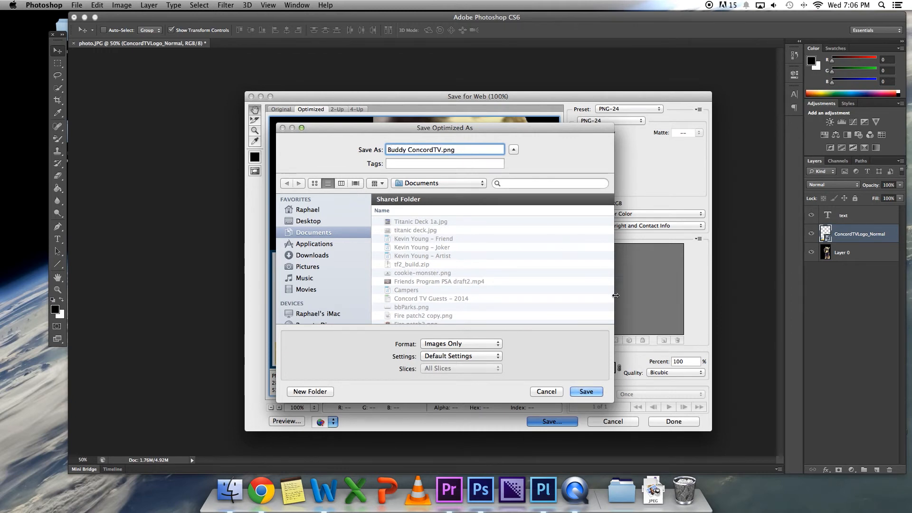
pyautogui.click(585, 392)
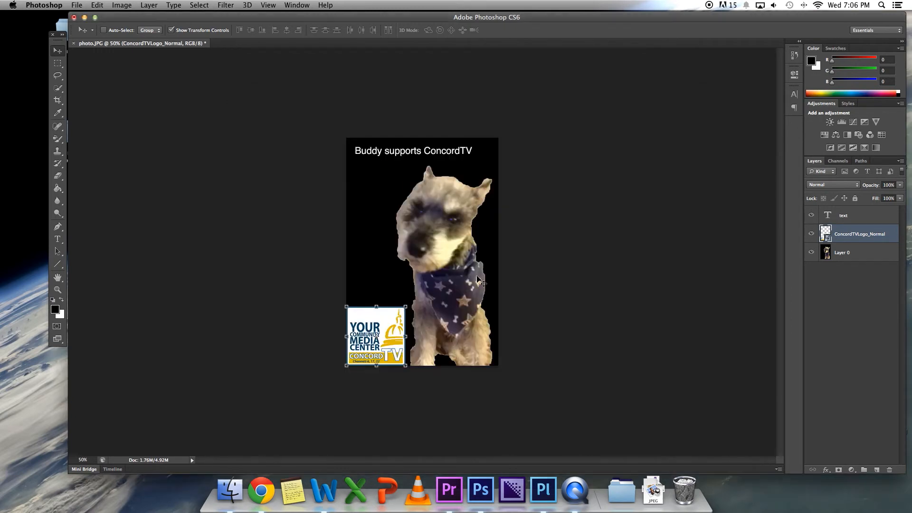